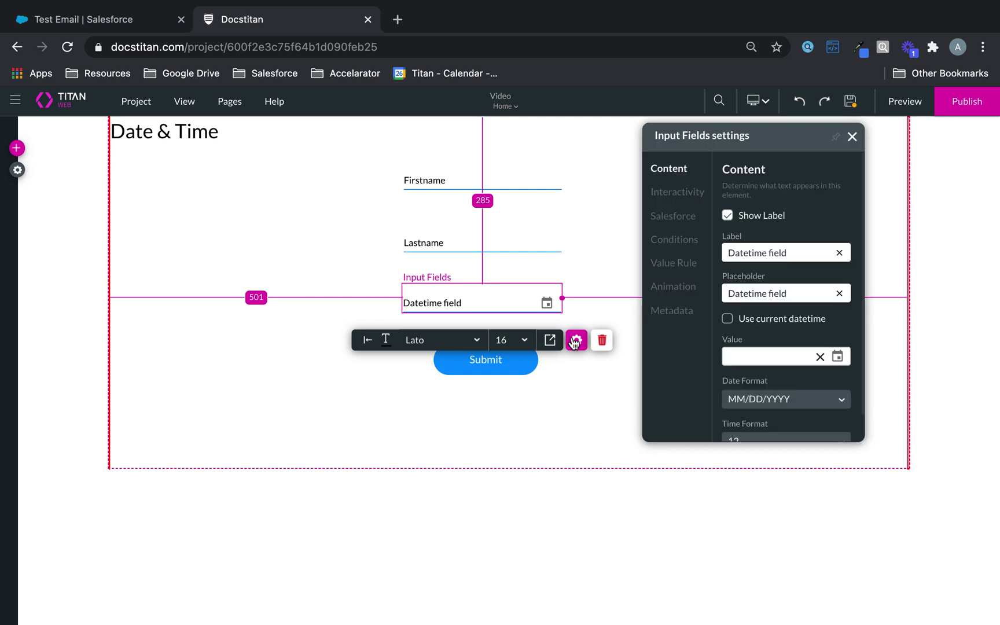
# - Review the styling options for the datetime field's label and input
pyautogui.click(853, 137)
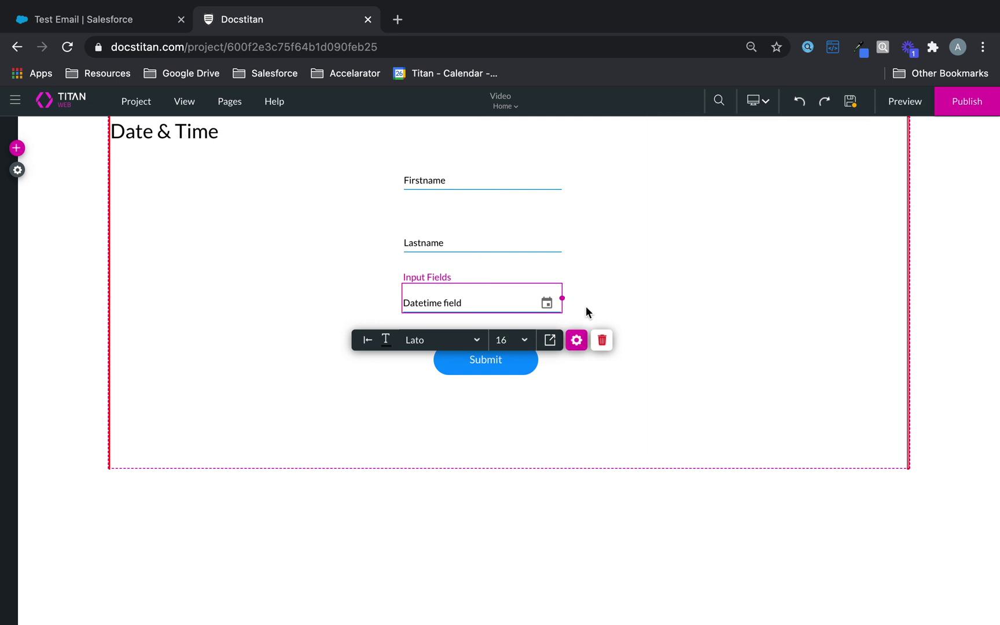
pyautogui.click(550, 342)
pyautogui.click(657, 188)
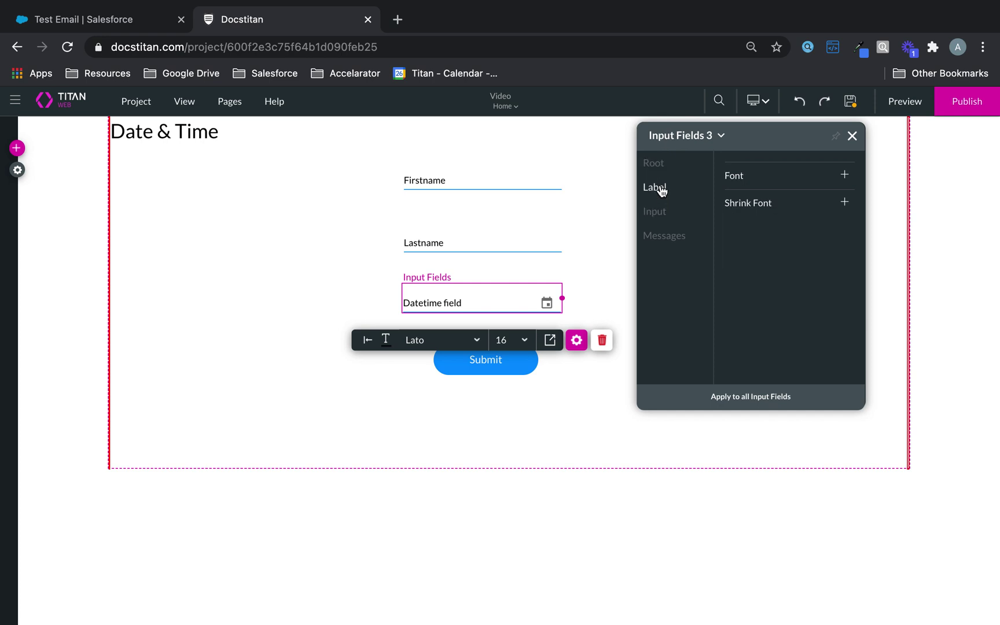
pyautogui.click(659, 211)
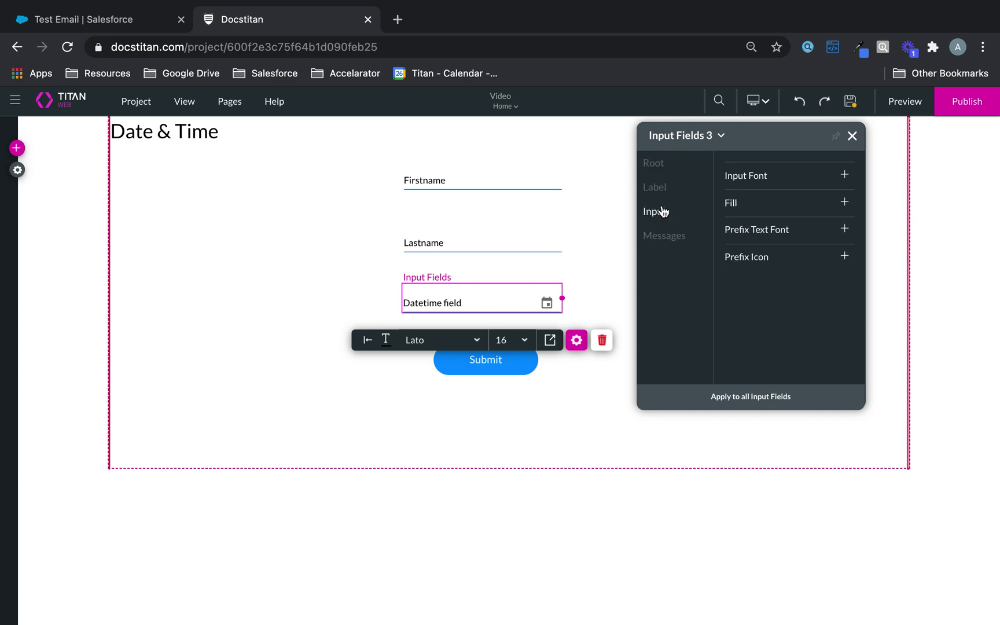
pyautogui.click(851, 135)
# - Change the datetime field's label to "Date Time Label"
pyautogui.click(577, 340)
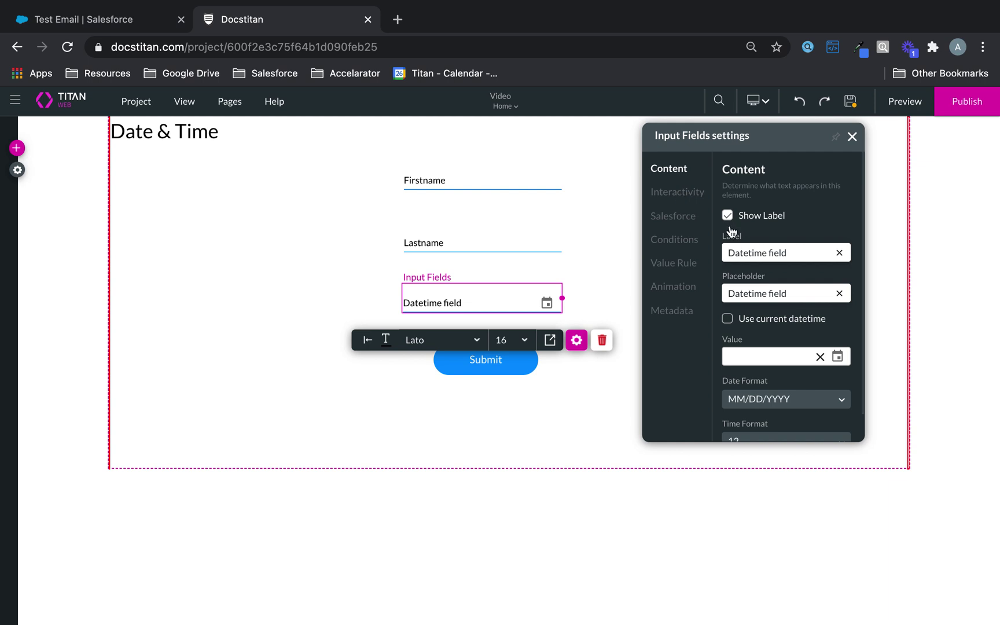
pyautogui.tripleClick(802, 255)
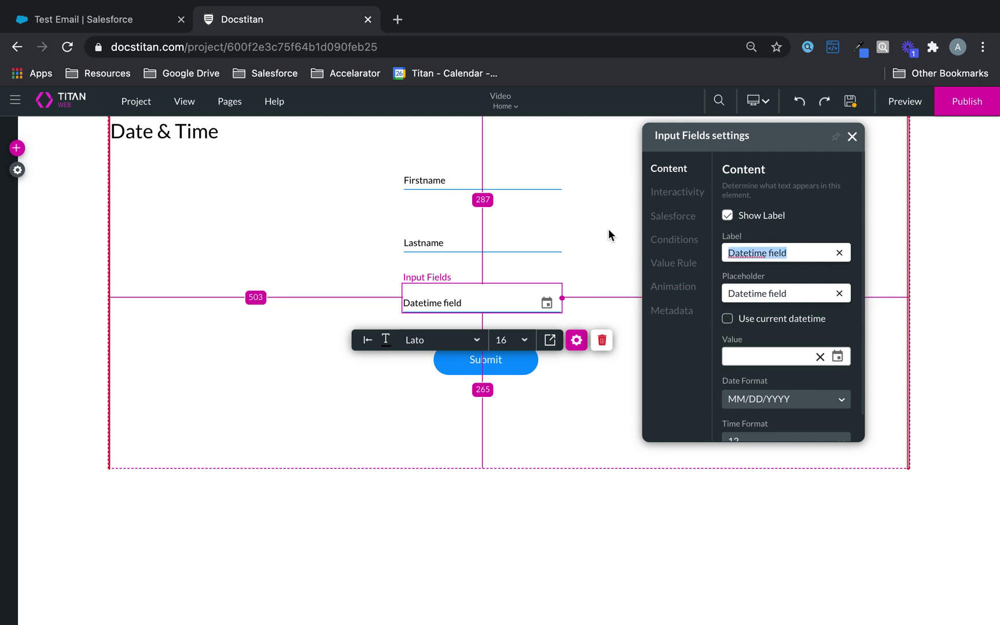
pyautogui.write('Date Time')
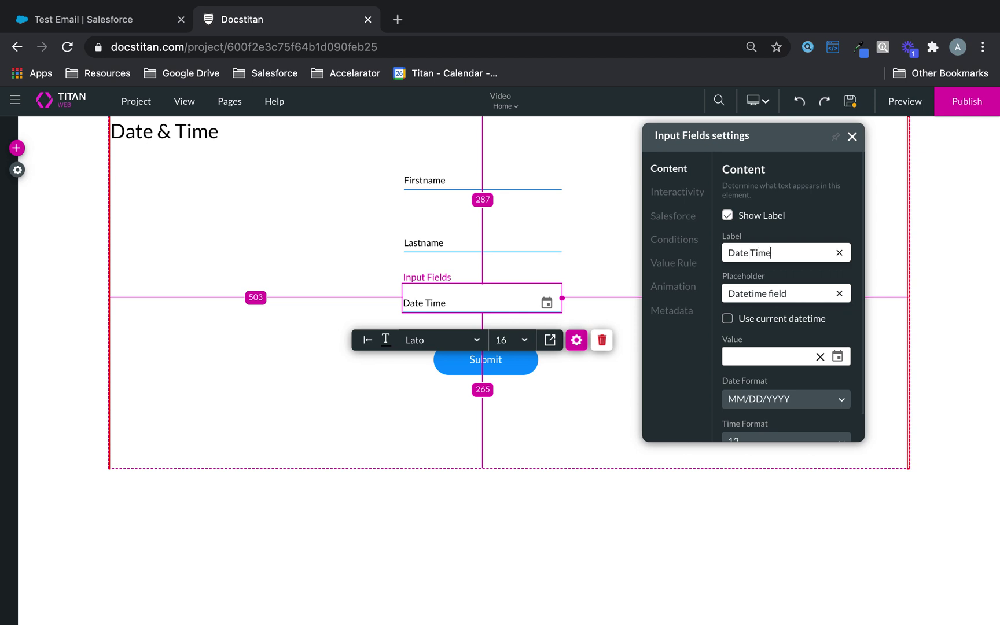
pyautogui.write(' Label')
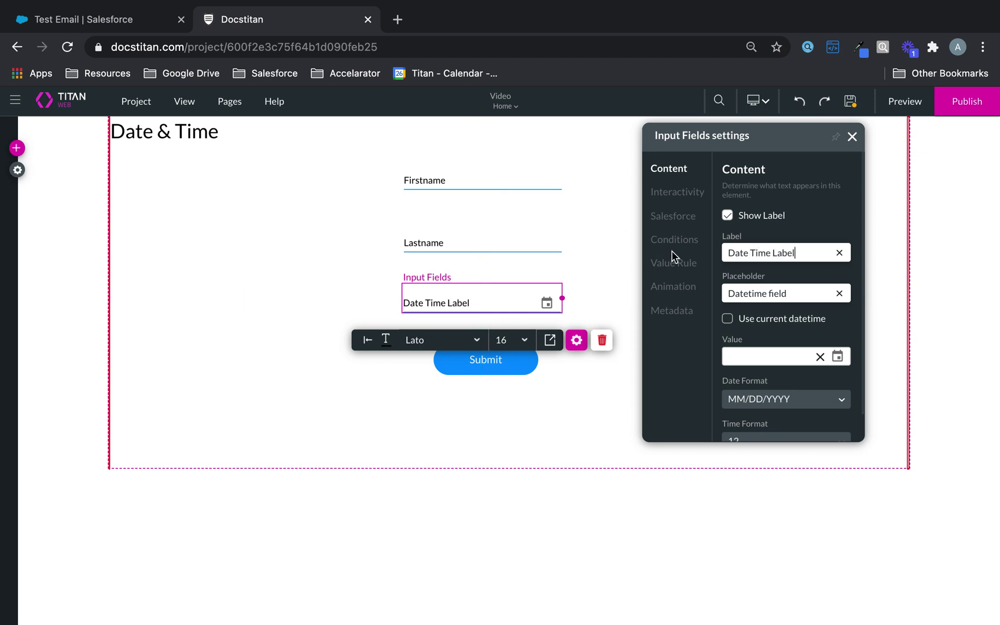
pyautogui.moveTo(798, 292); pyautogui.dragTo(731, 293)
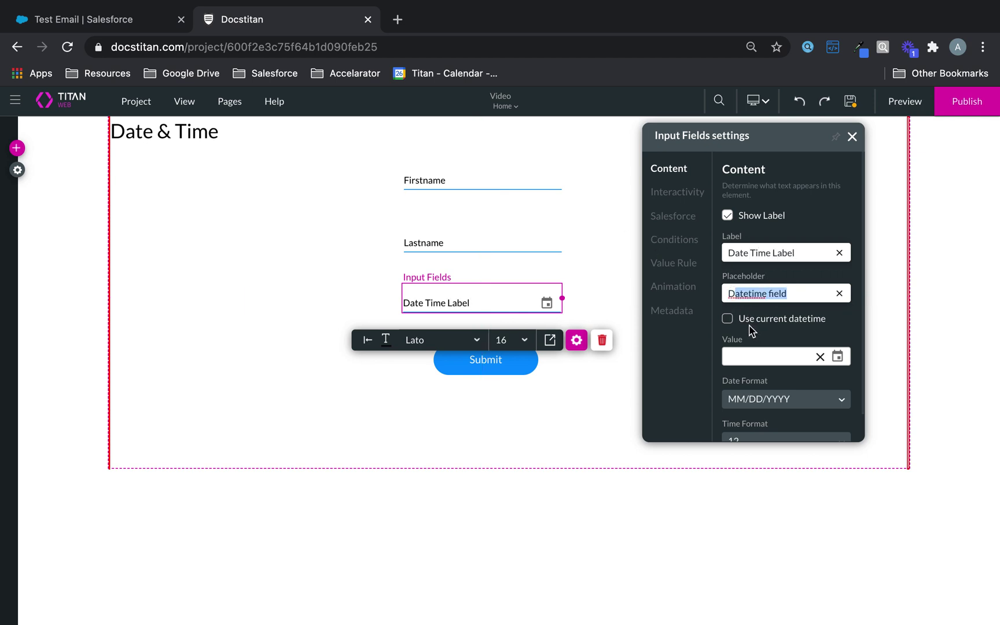
# - Enable the current datetime default and set the field's date format to DD/MM/YYYY and time format to 24
pyautogui.click(727, 319)
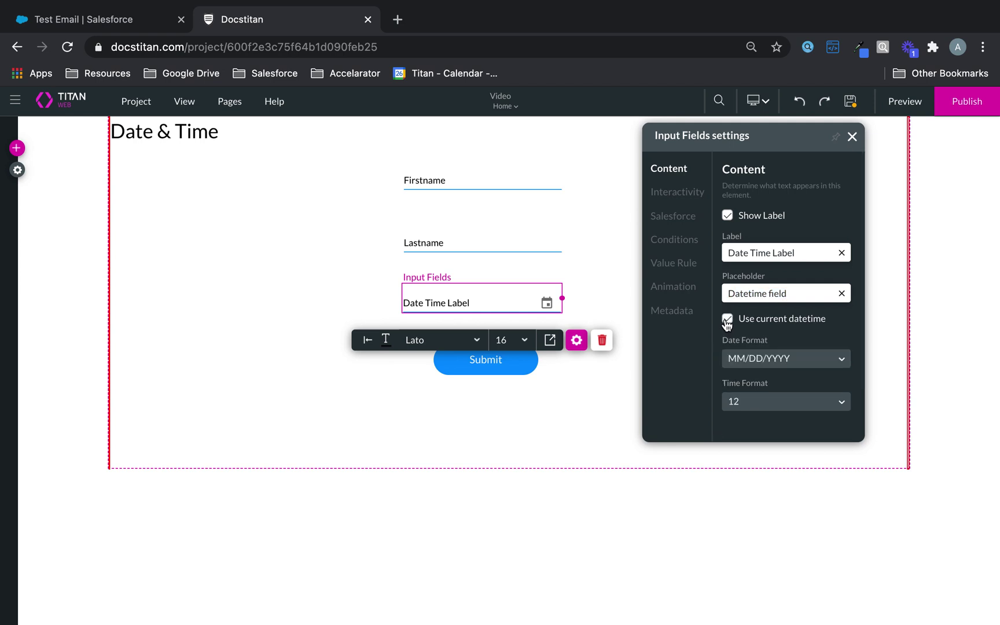
pyautogui.click(778, 361)
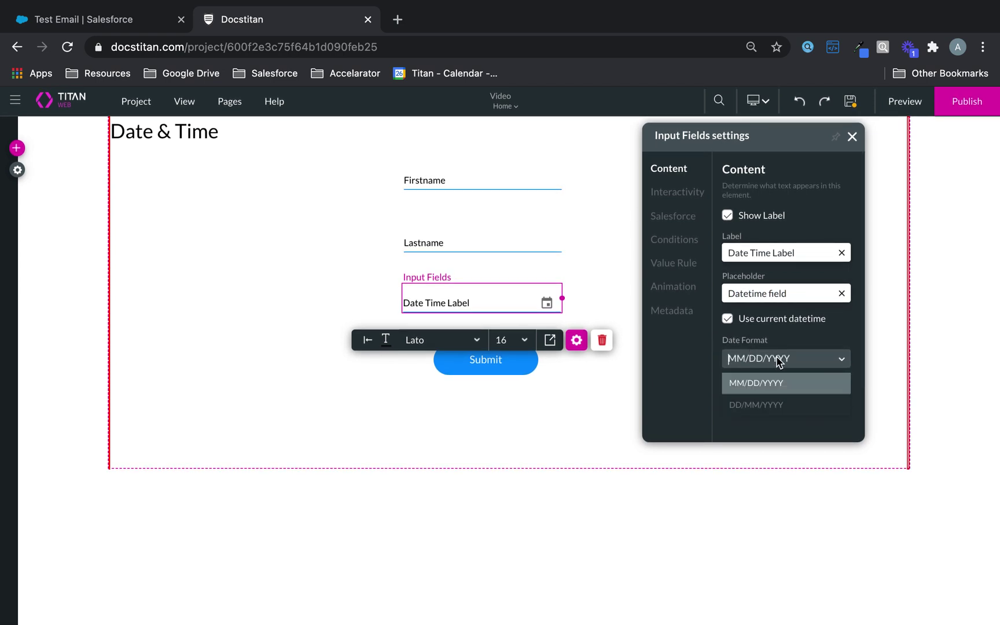
pyautogui.click(765, 405)
pyautogui.click(764, 403)
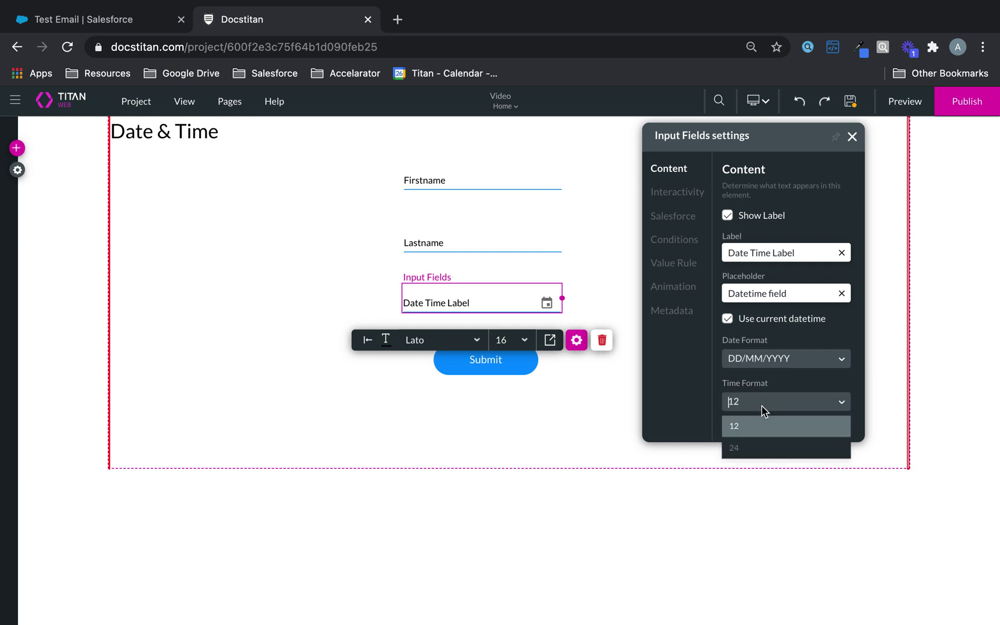
pyautogui.click(747, 447)
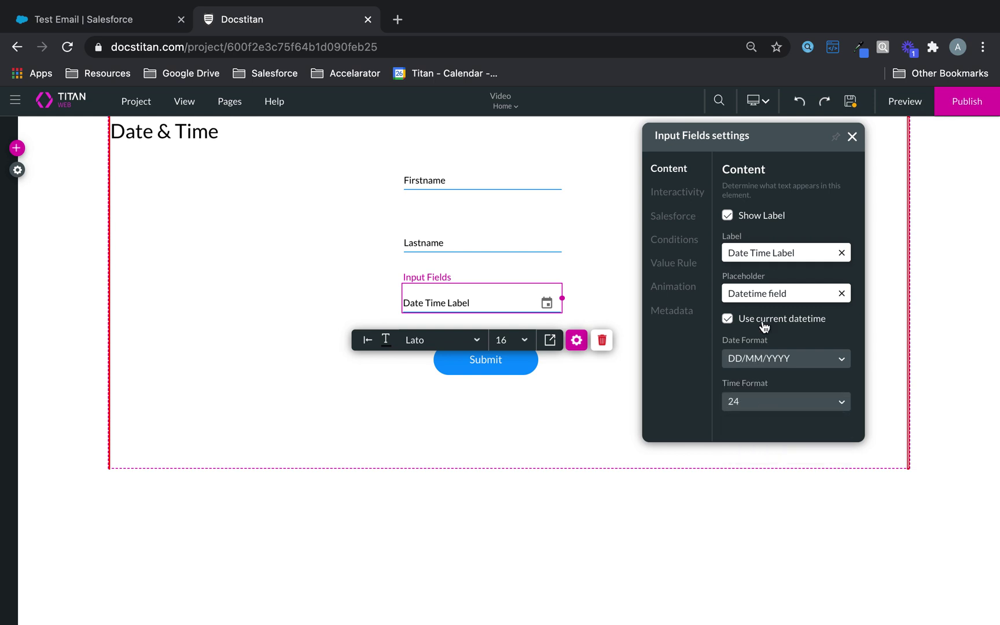
# - Turn off the current datetime default and inspect the date, minute and hour selectors for the field's value
pyautogui.click(729, 320)
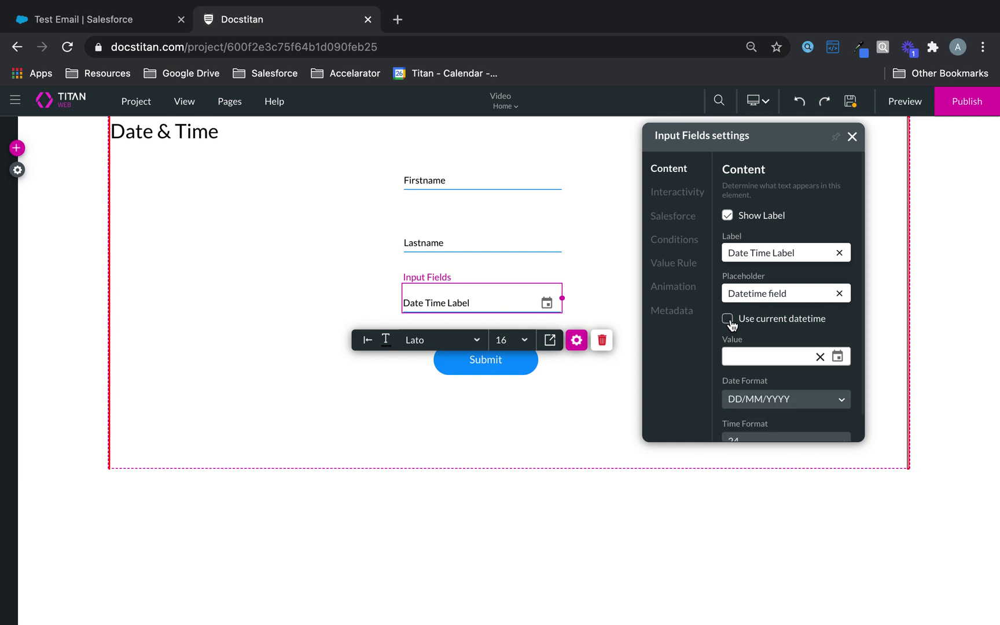
pyautogui.click(838, 357)
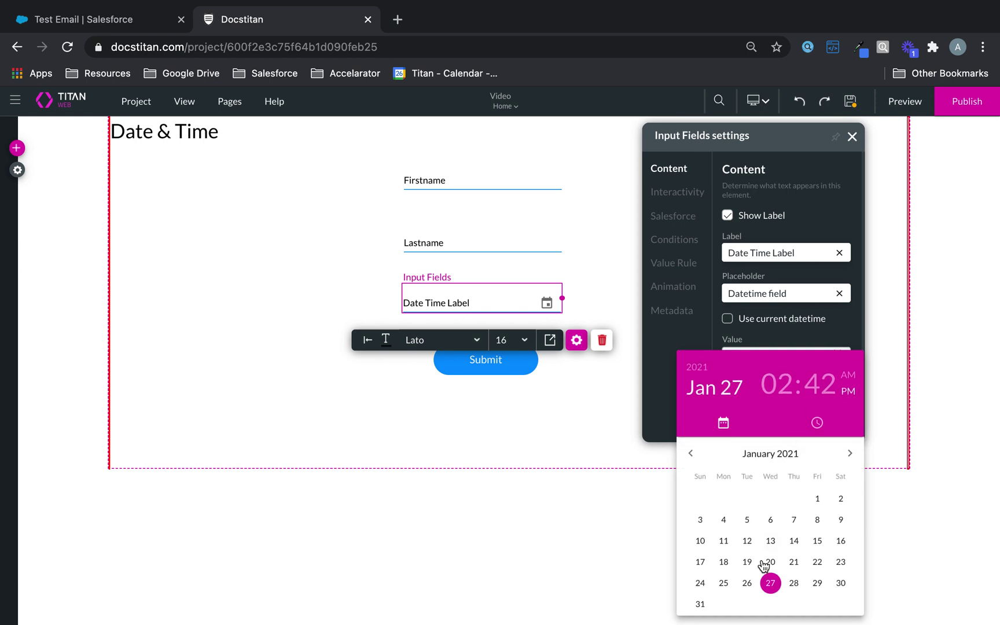
pyautogui.click(831, 392)
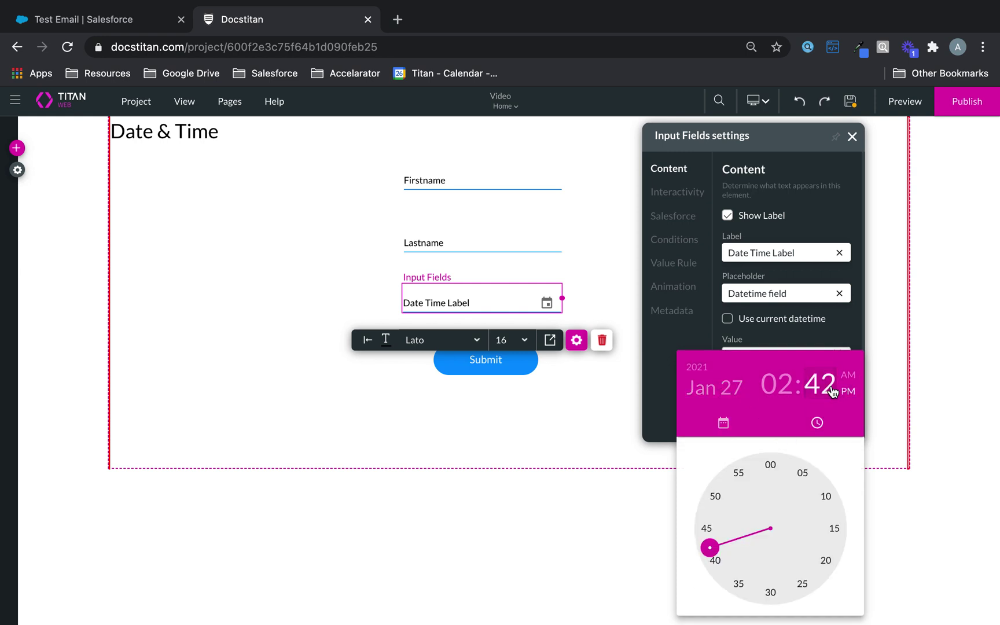
pyautogui.click(780, 384)
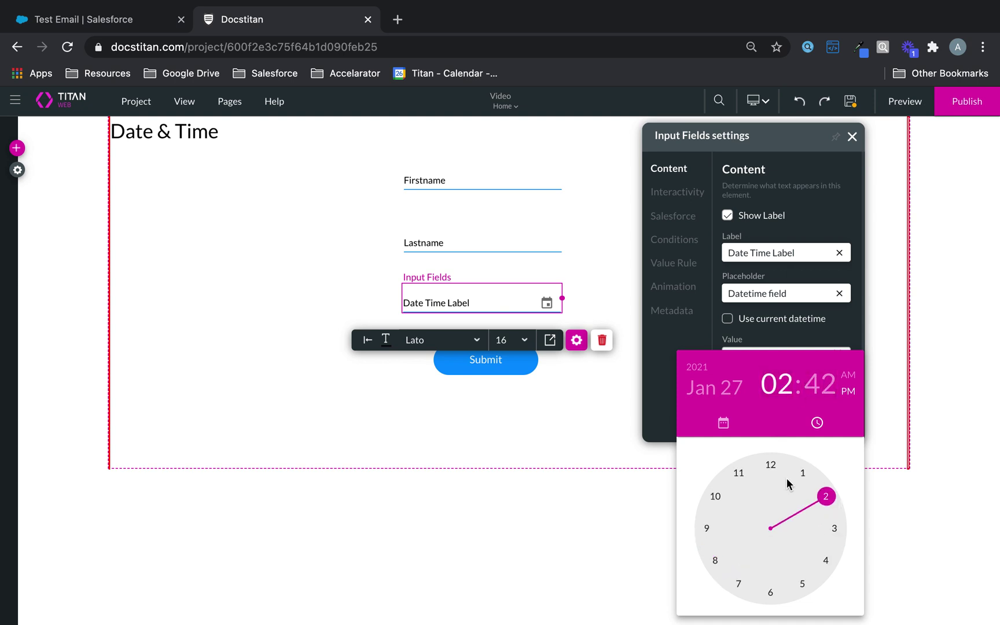
pyautogui.click(826, 314)
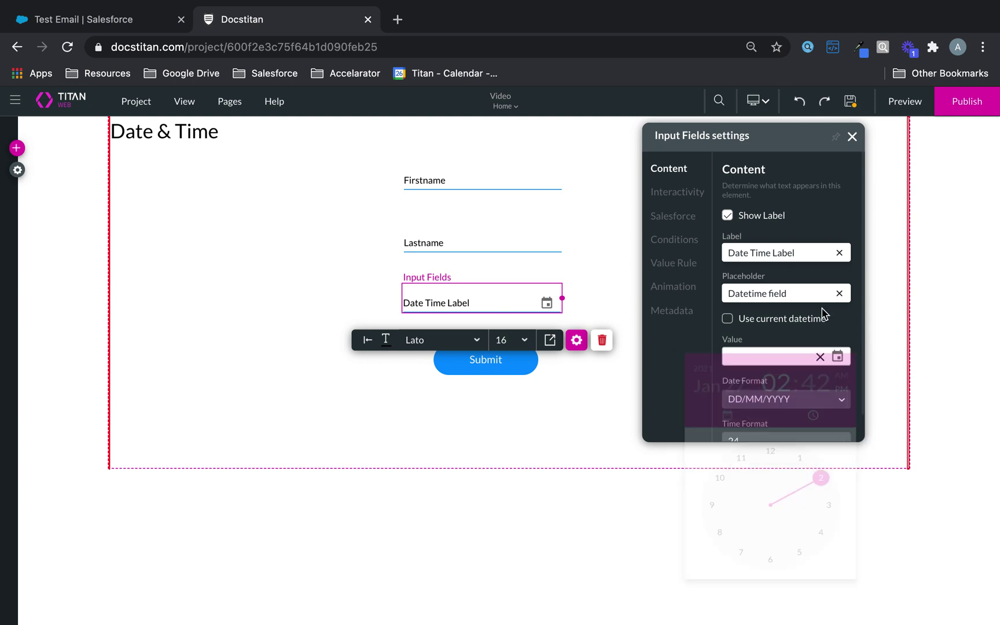
# - Set the datetime field's default value to 12/01/2021 20:42
pyautogui.click(837, 356)
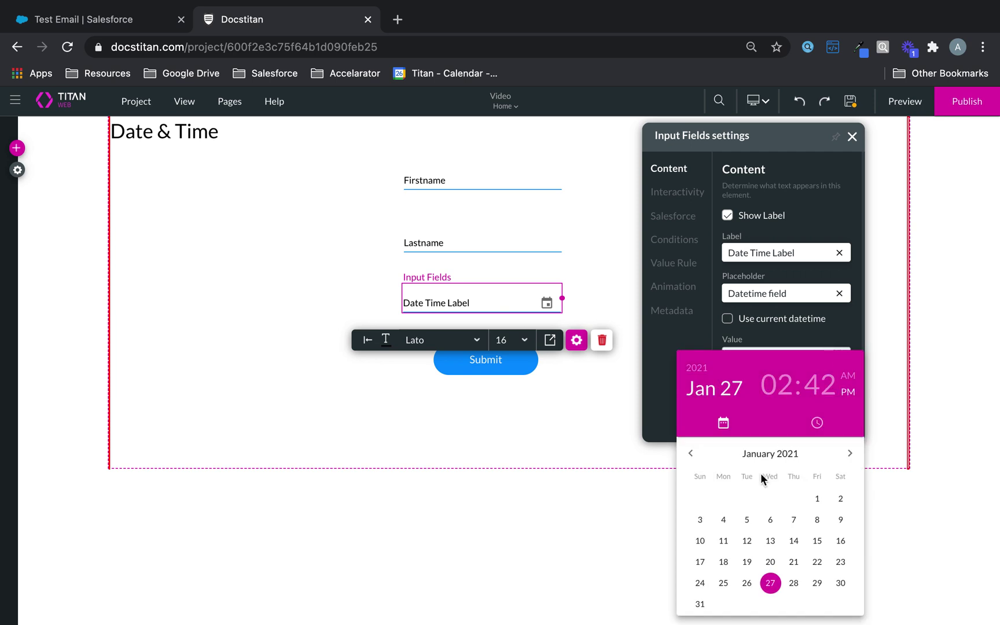
pyautogui.click(747, 541)
pyautogui.click(715, 556)
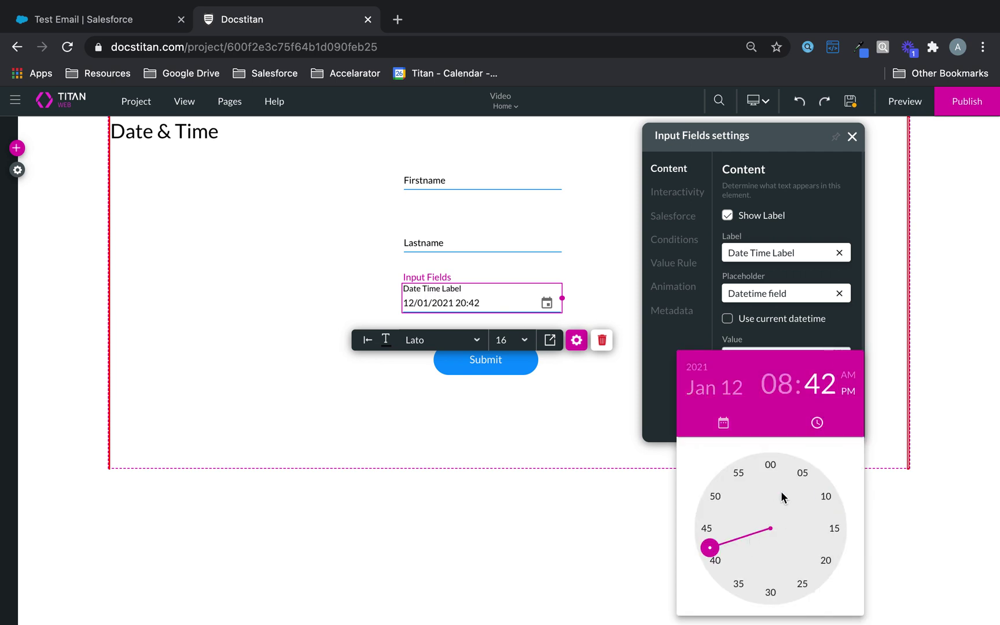
pyautogui.click(826, 346)
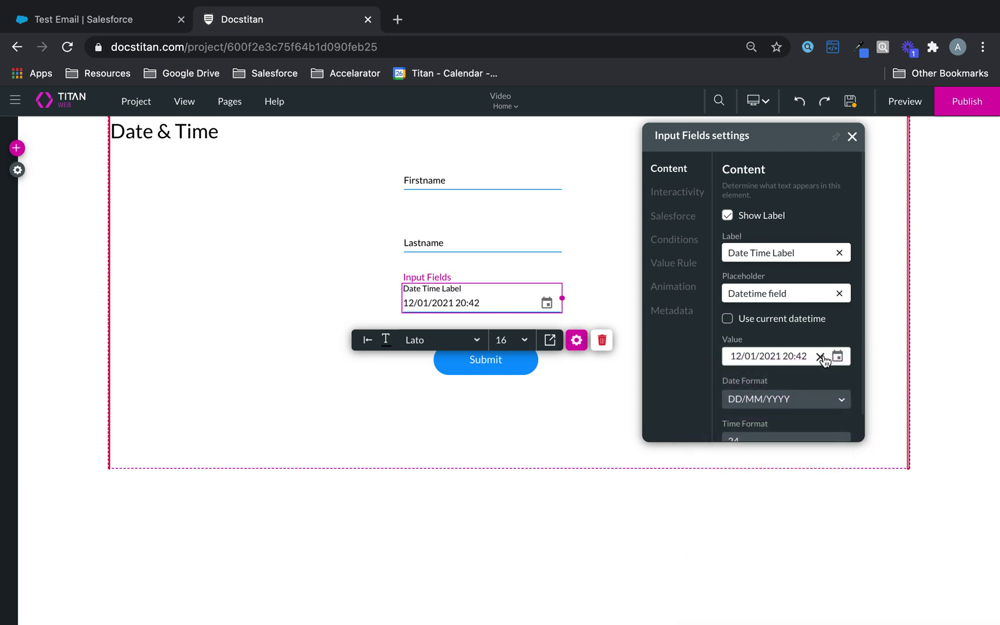
# - Check the date and time format choices, and clear the datetime field's default value
pyautogui.scroll(-1, 824, 362)
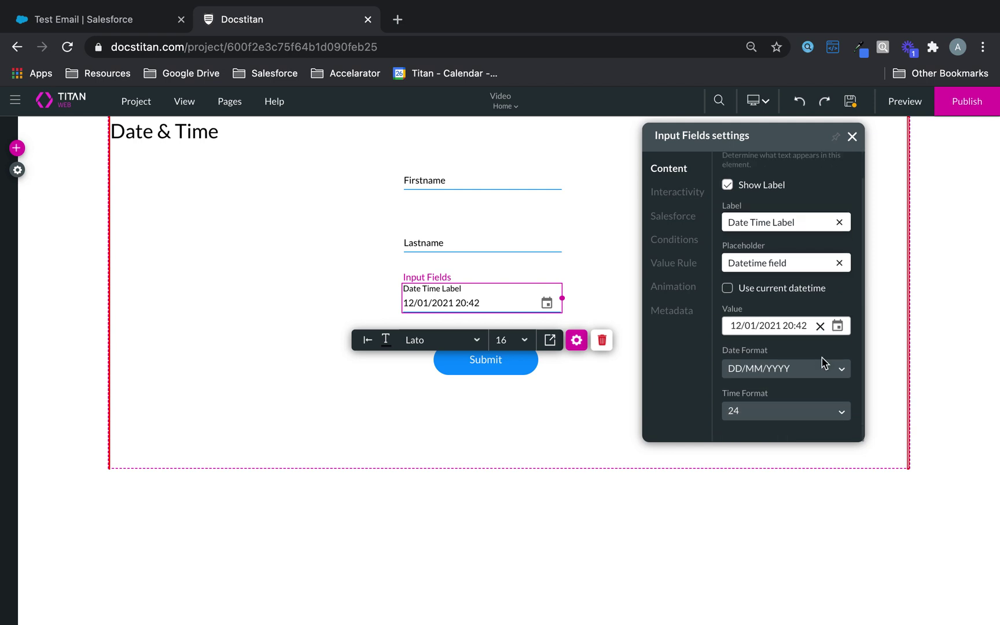
pyautogui.click(823, 363)
pyautogui.click(823, 362)
pyautogui.click(790, 409)
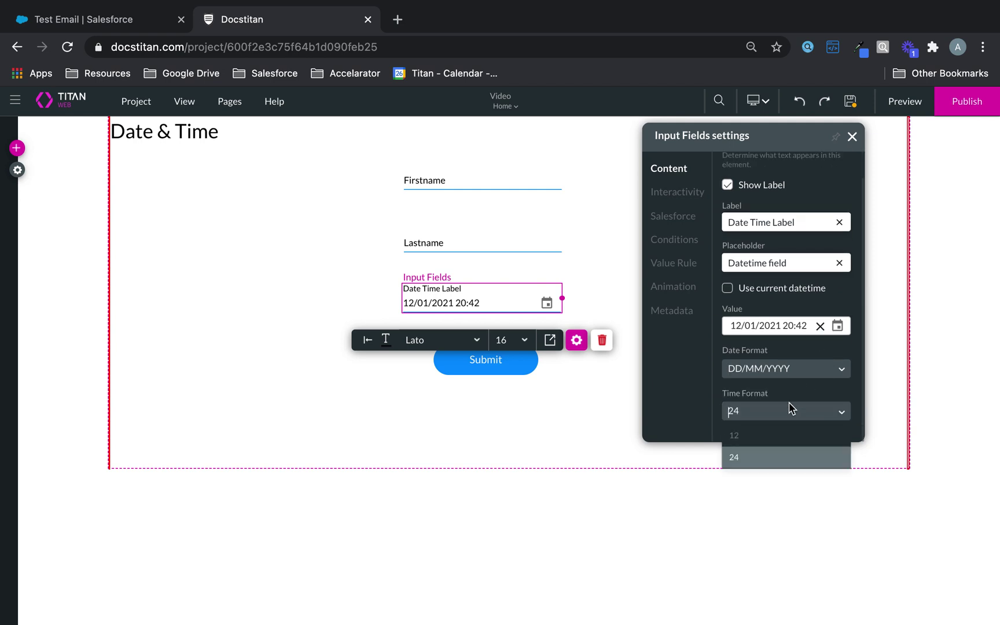
pyautogui.click(820, 325)
pyautogui.scroll(1, 830, 291)
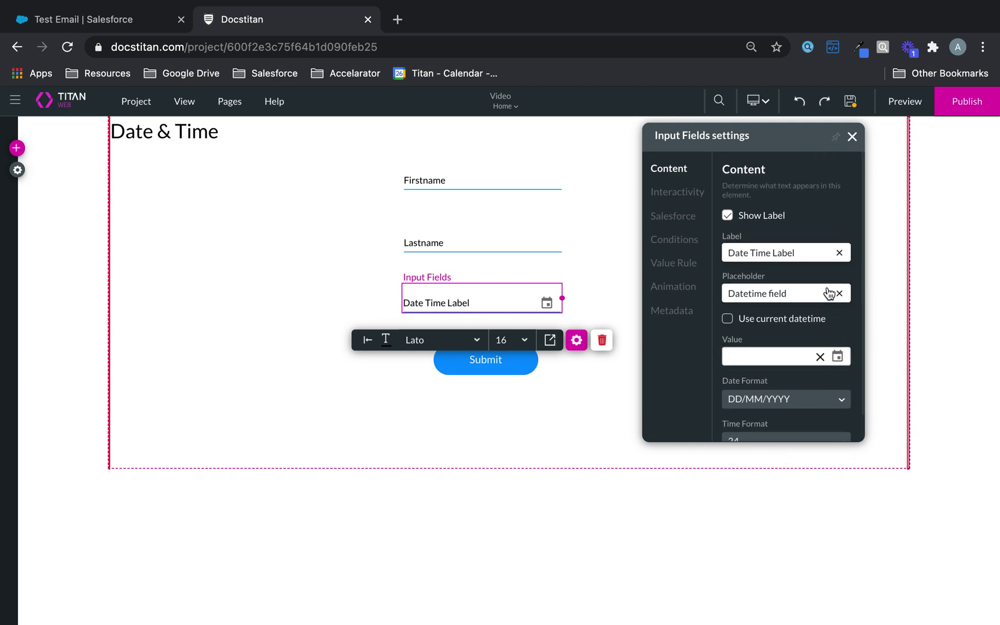
# - Review the datetime field's interactivity, Salesforce, conditions, value rule, animation and metadata settings
pyautogui.click(667, 190)
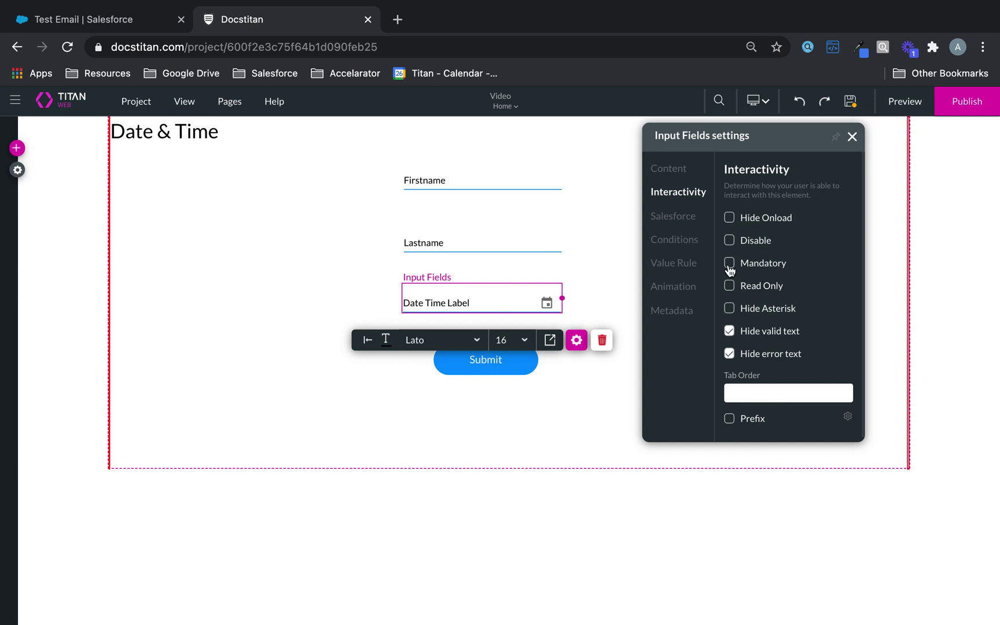
pyautogui.click(686, 217)
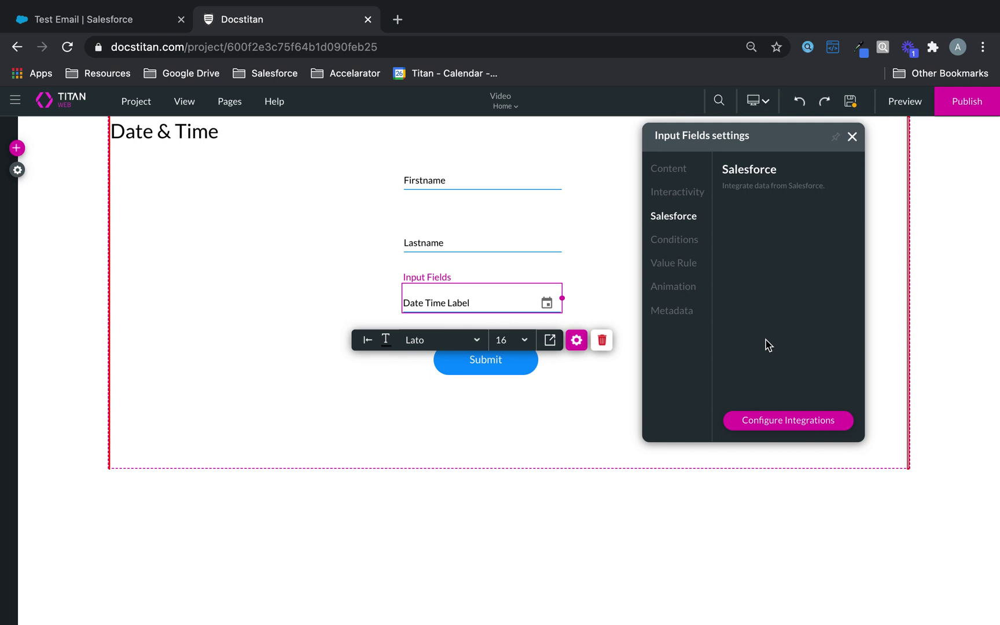
pyautogui.click(672, 246)
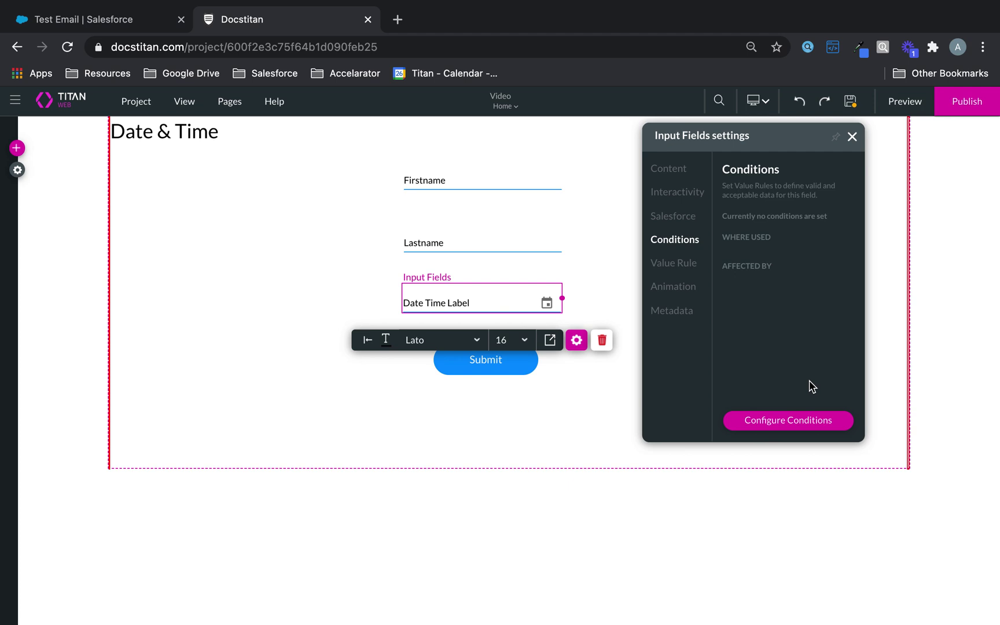
pyautogui.click(679, 268)
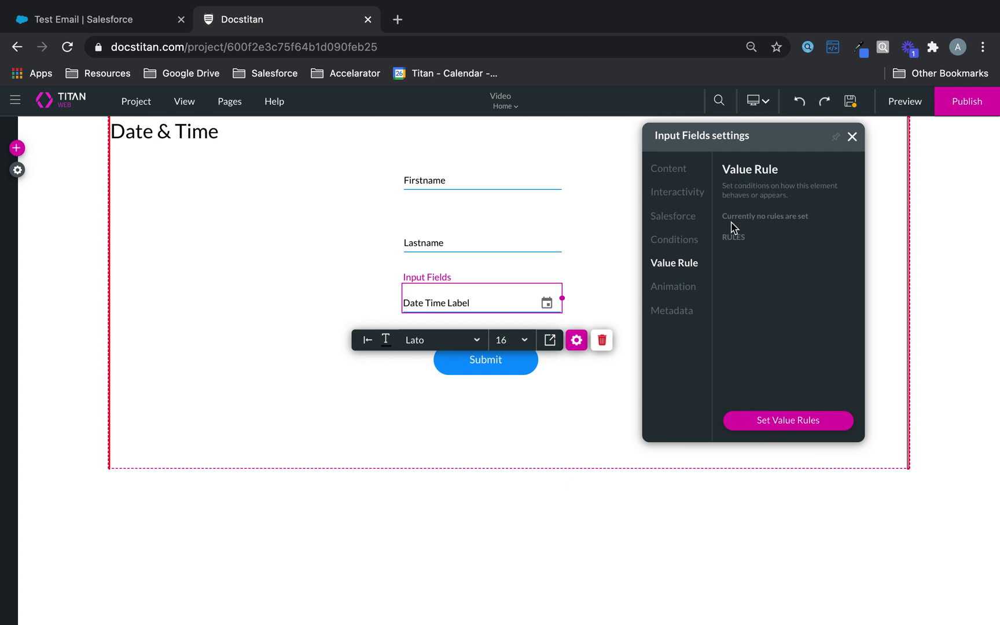
pyautogui.click(694, 295)
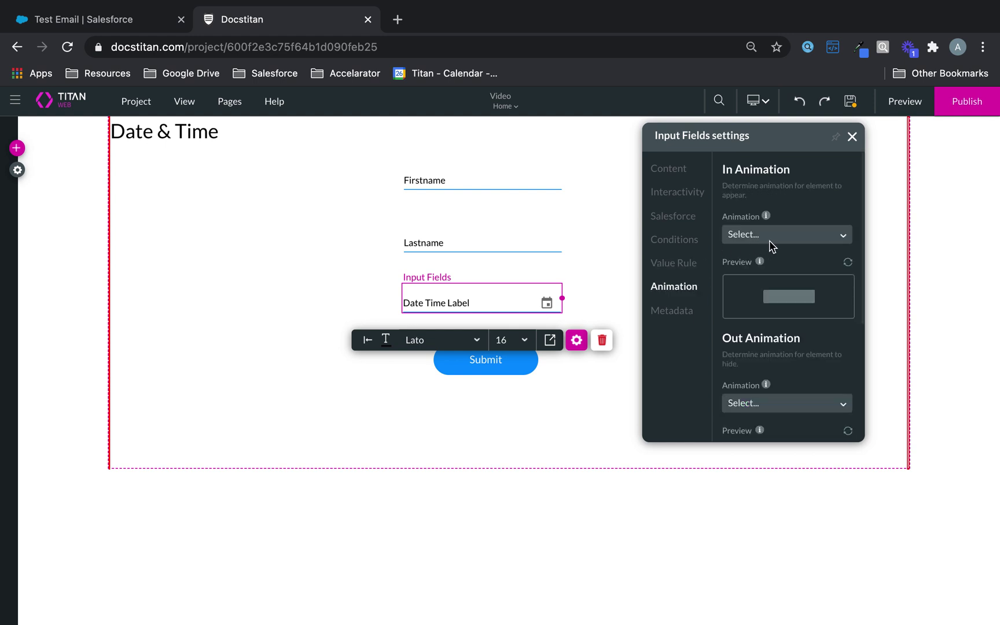
pyautogui.click(672, 312)
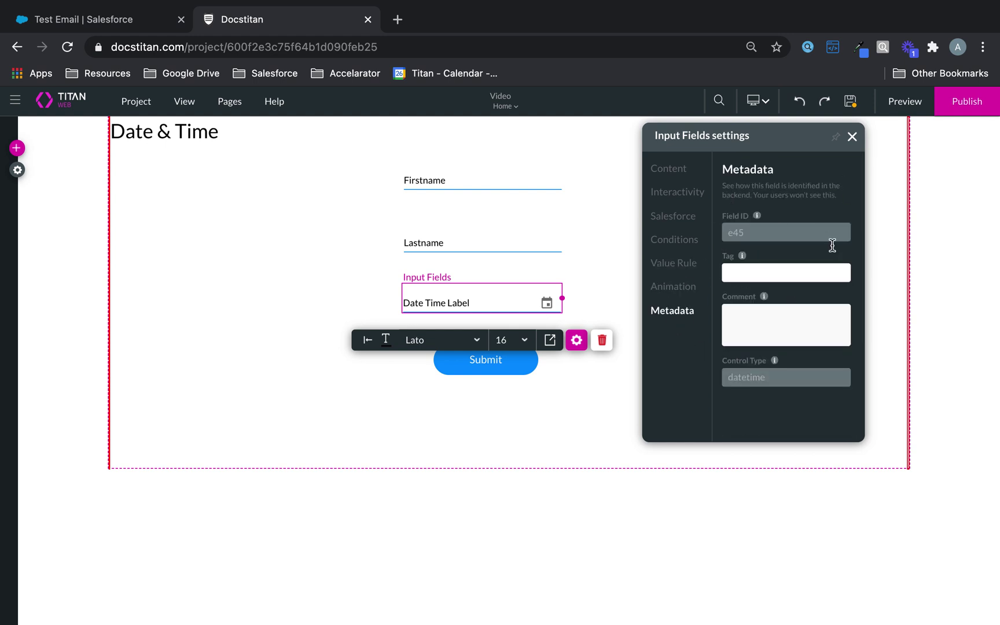
pyautogui.click(691, 193)
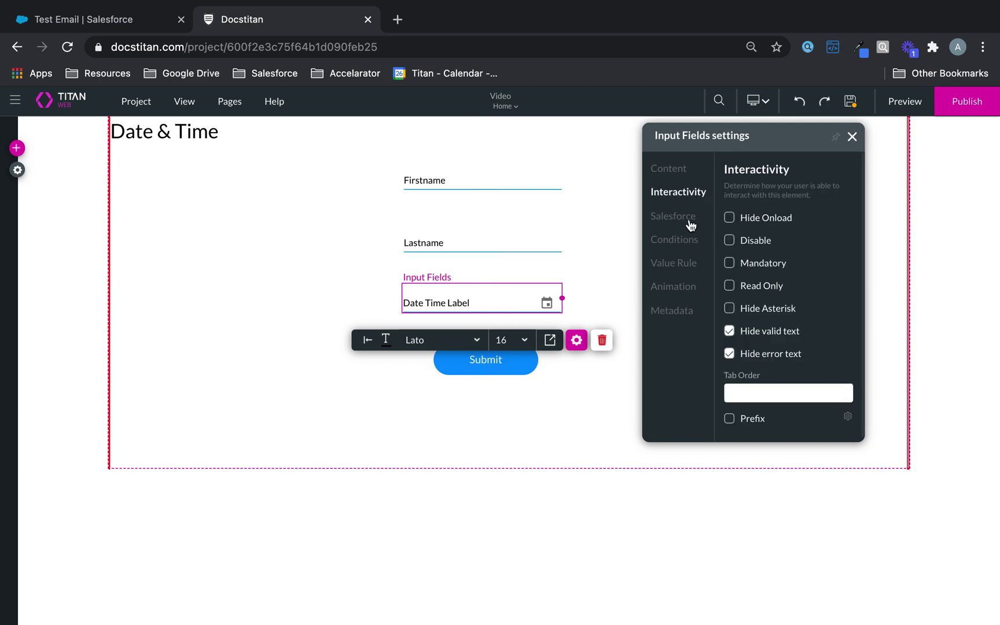
# - Open the field's Salesforce integrations and delete the existing Contact push integration
pyautogui.click(690, 222)
pyautogui.click(770, 419)
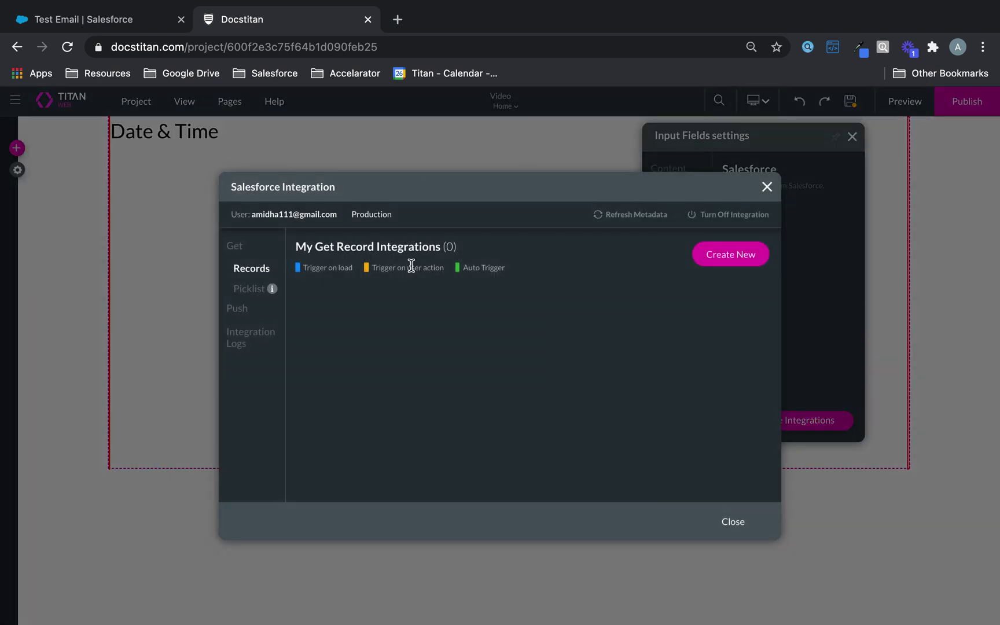
pyautogui.click(238, 311)
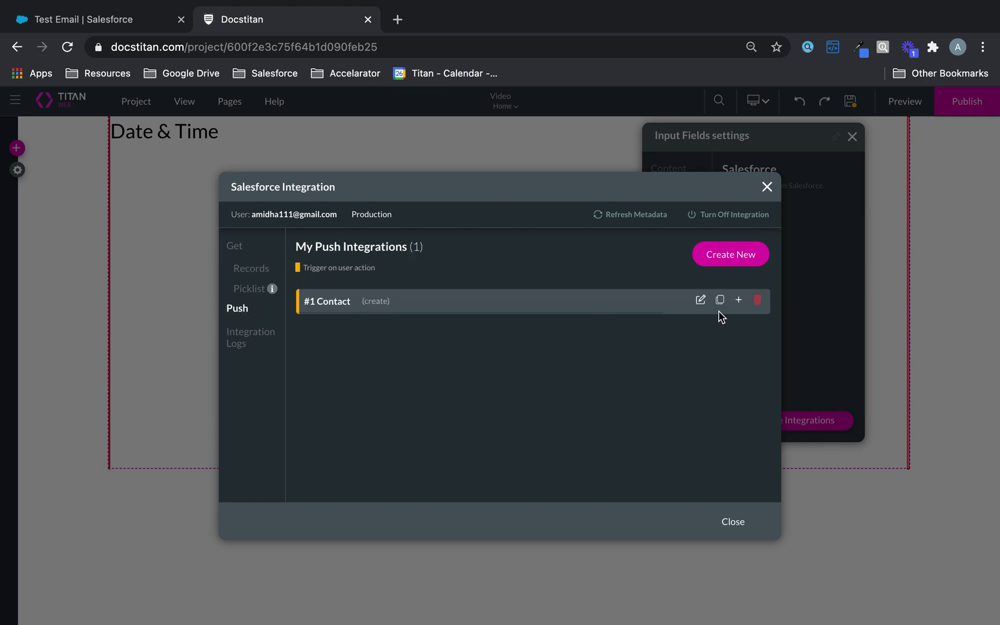
pyautogui.click(757, 306)
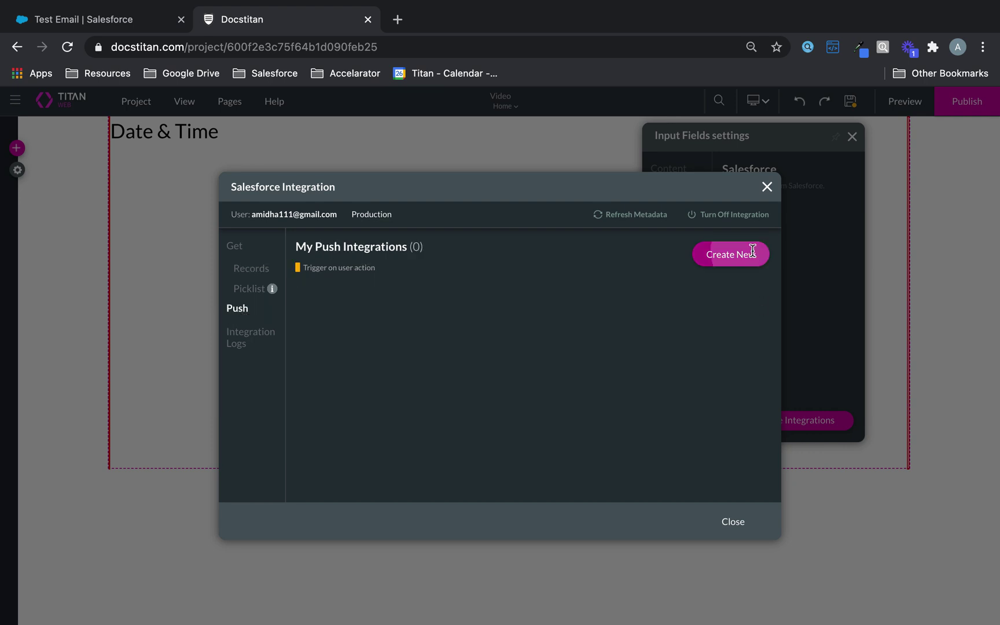
# - Create a new Salesforce push integration for the Contact object with the Create action
pyautogui.click(751, 253)
pyautogui.click(246, 230)
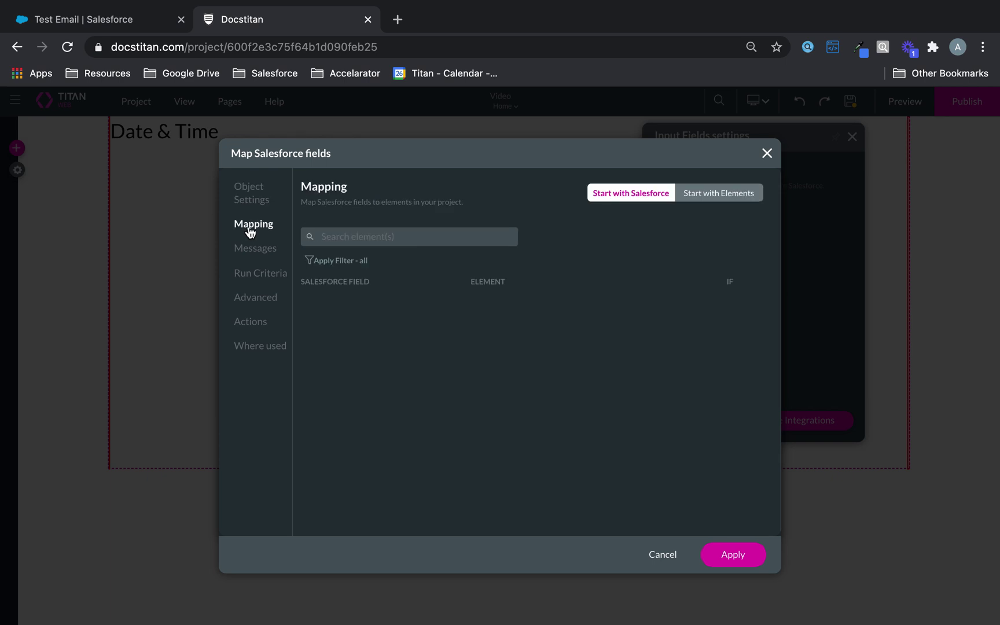
pyautogui.click(261, 203)
pyautogui.click(345, 247)
pyautogui.write('cont')
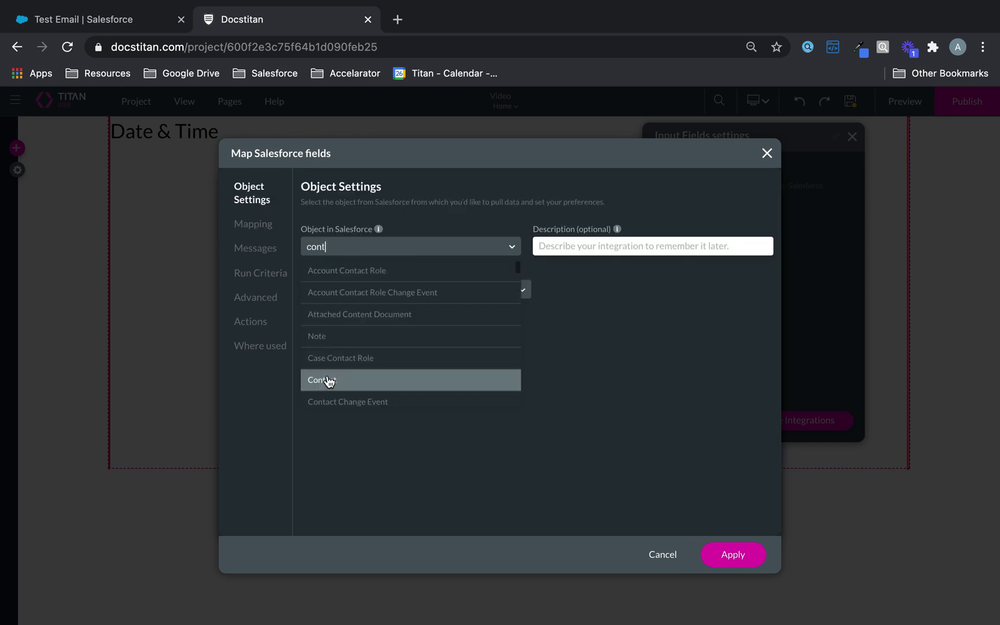
pyautogui.click(327, 381)
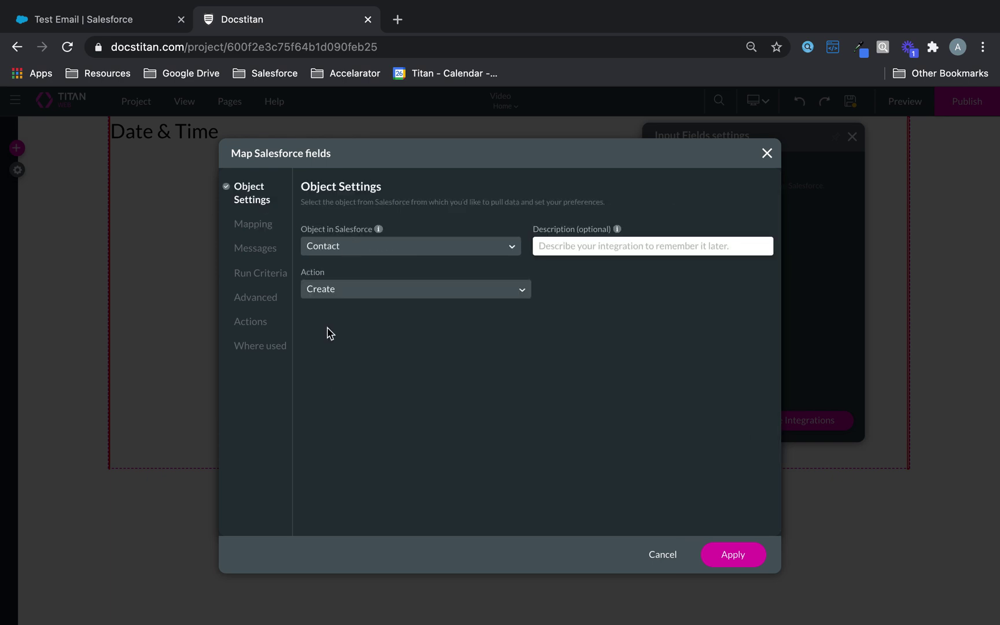
# - Map the Contact's Last Name to the Lastname form field and First Name to the Firstname form field
pyautogui.click(256, 230)
pyautogui.click(481, 330)
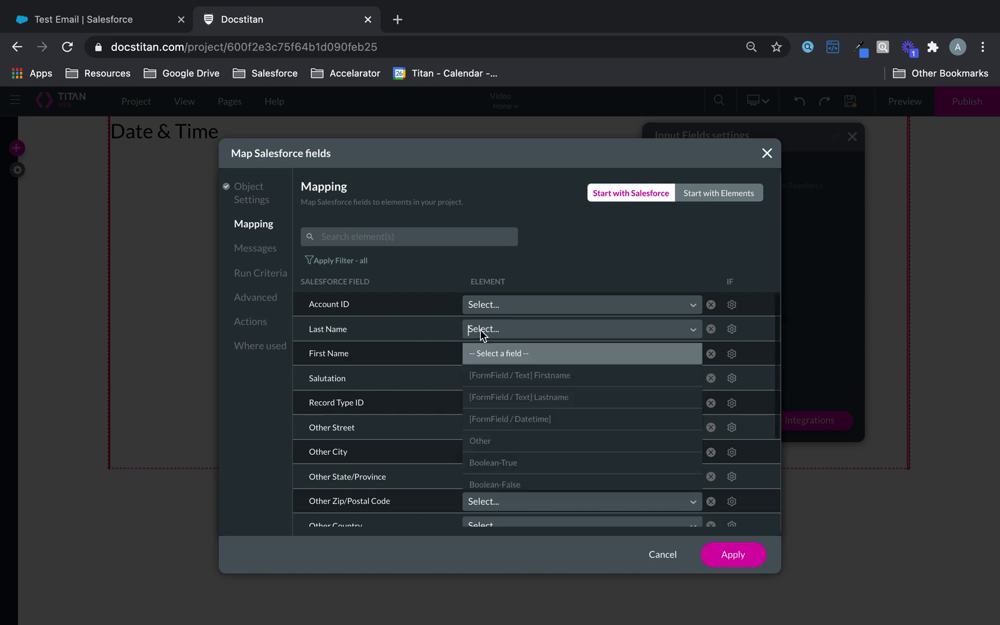
pyautogui.write('las')
pyautogui.click(507, 354)
pyautogui.click(515, 355)
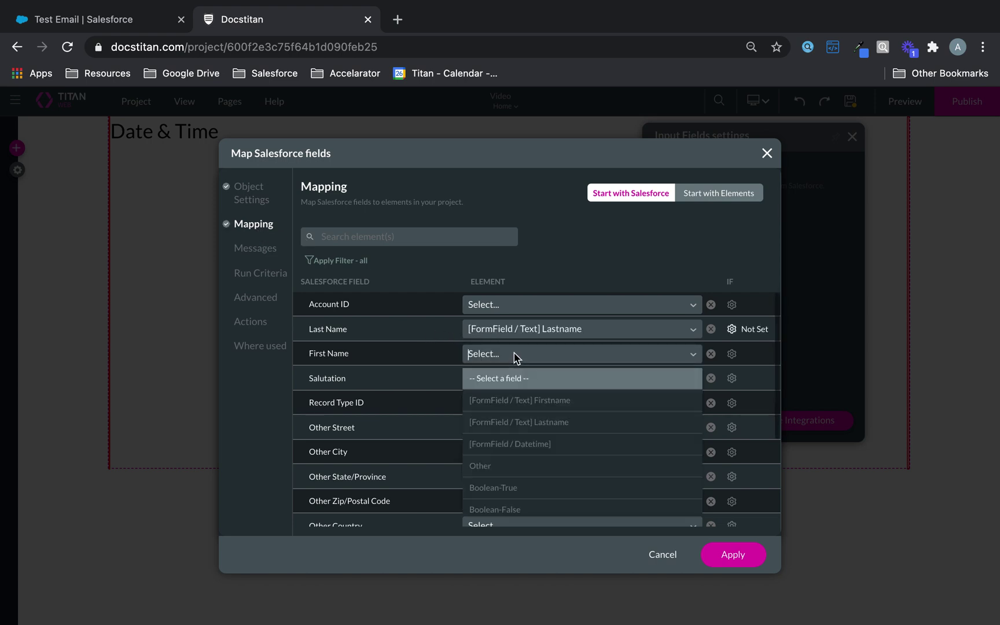
pyautogui.write('fir')
pyautogui.click(525, 379)
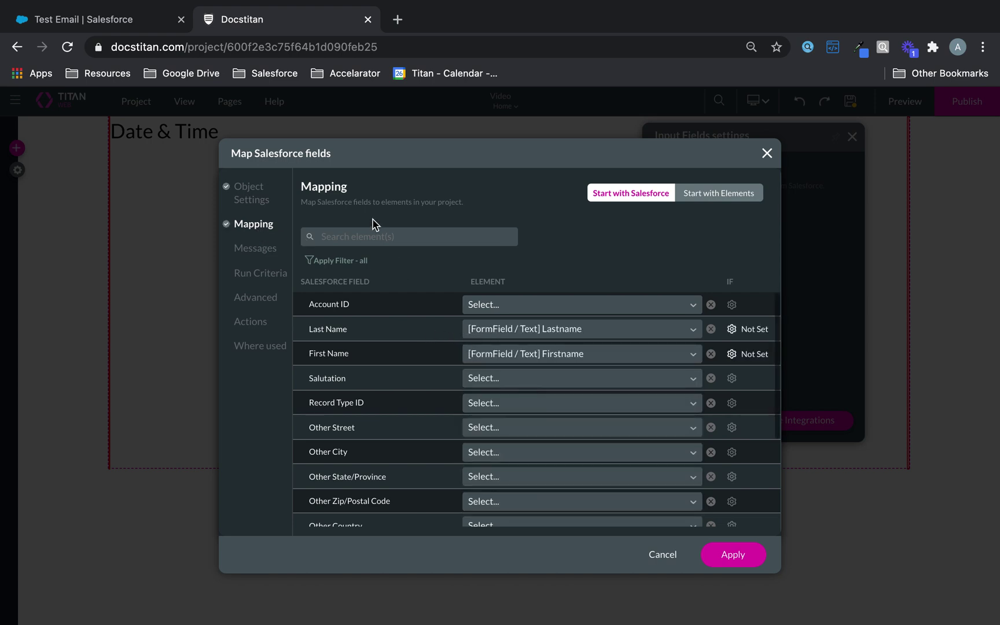
# - Map the Contact's Date/Time Example field to the Datetime form field, apply the integration and close the field settings
pyautogui.click(374, 237)
pyautogui.write('dat')
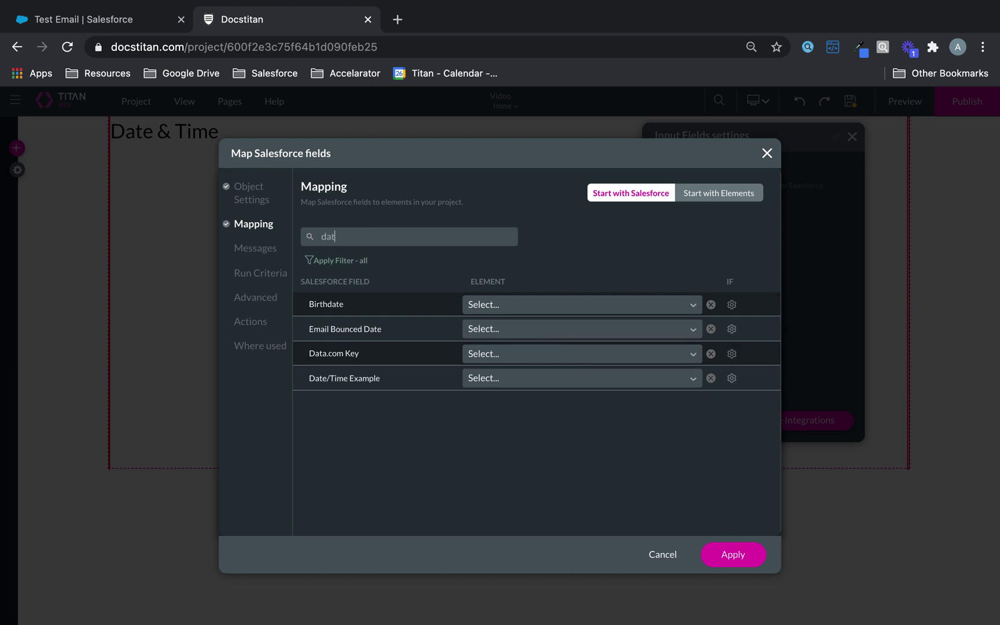
pyautogui.click(544, 380)
pyautogui.click(557, 466)
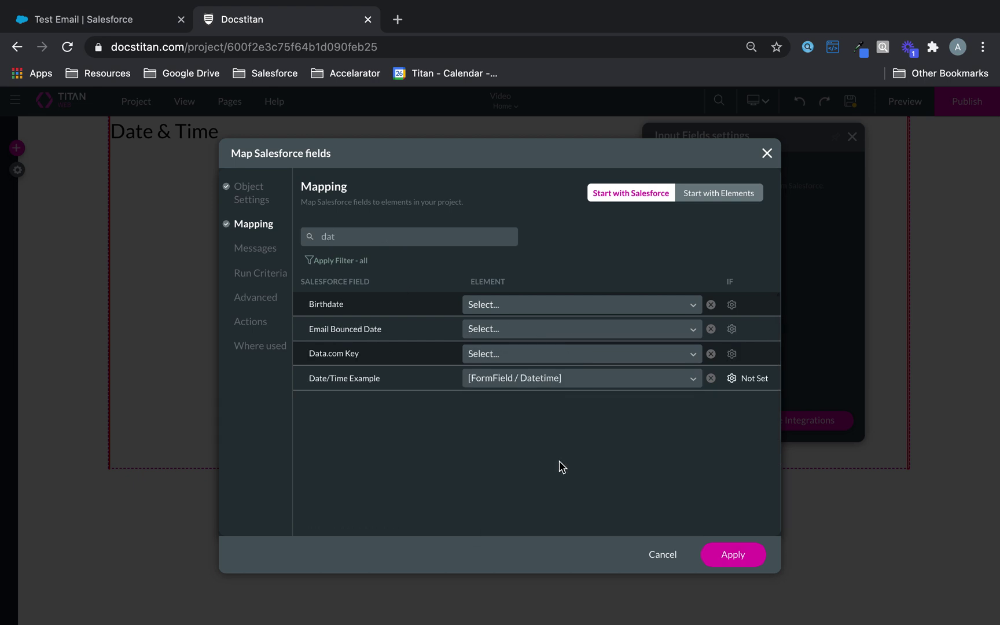
pyautogui.click(742, 563)
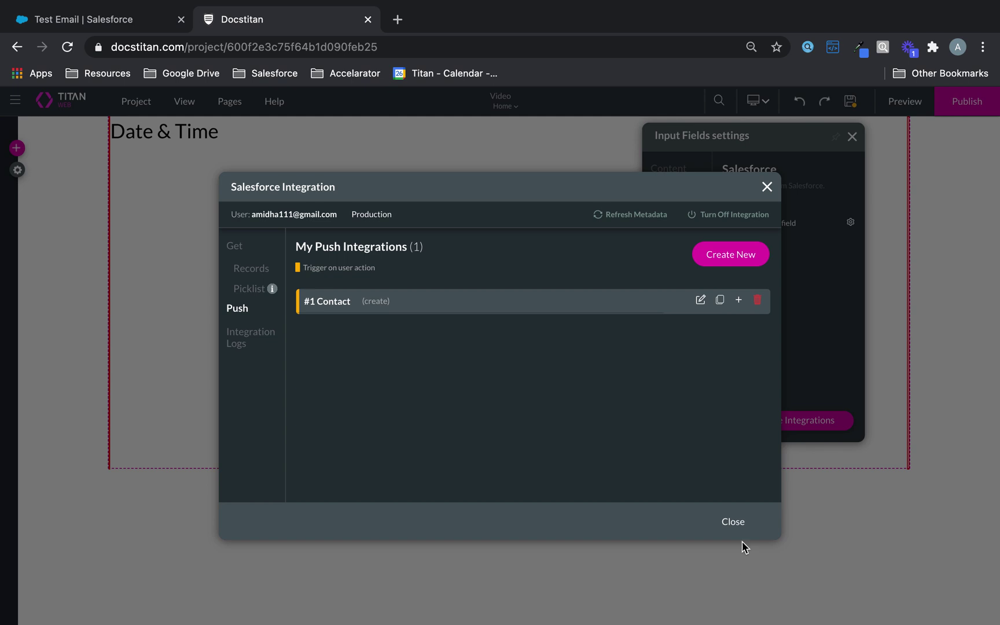
pyautogui.click(732, 522)
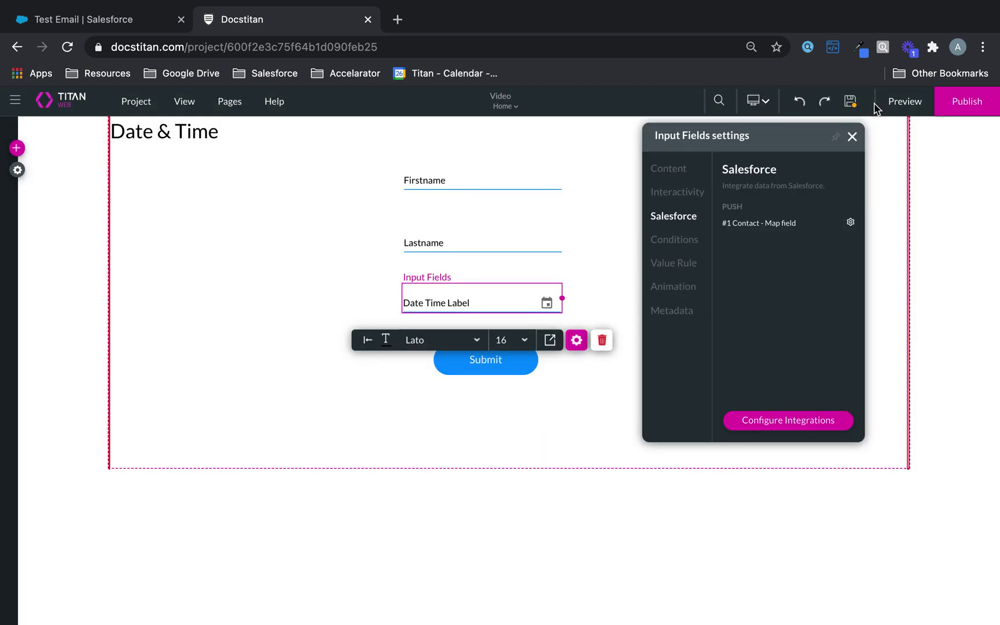
pyautogui.click(851, 136)
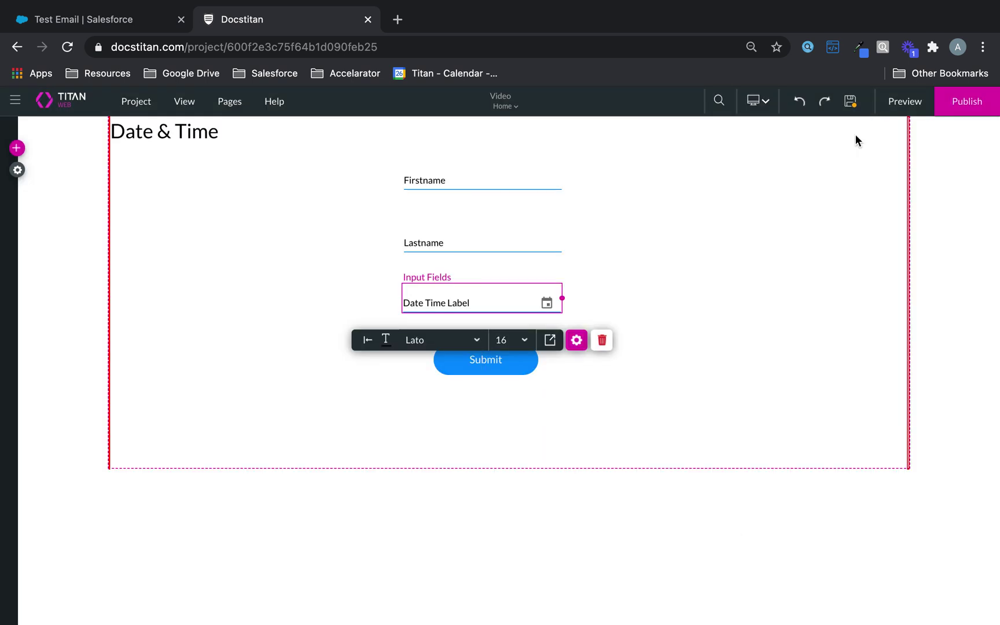
# - Configure the Submit button's on-click action to process the #1 Contact (create) push, and apply the rule
pyautogui.click(527, 364)
pyautogui.click(625, 402)
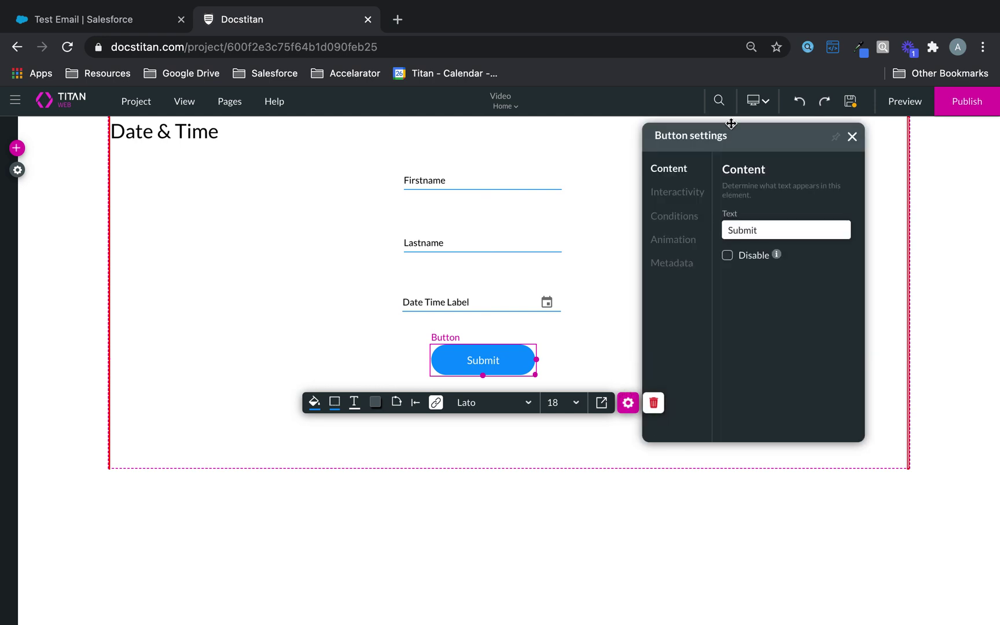
pyautogui.click(677, 192)
pyautogui.click(788, 424)
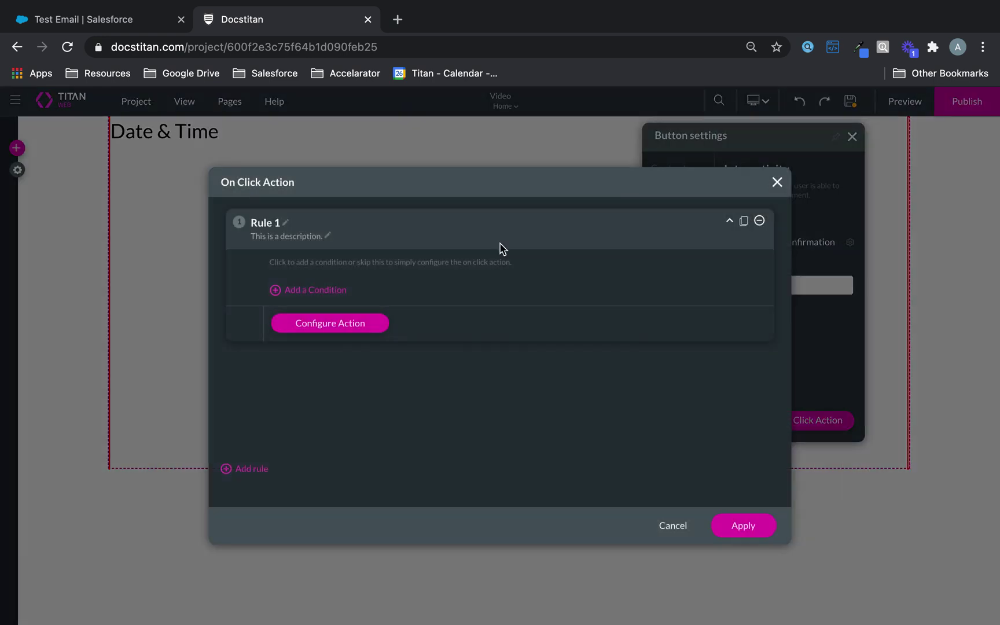
pyautogui.click(326, 321)
pyautogui.click(305, 261)
pyautogui.click(462, 279)
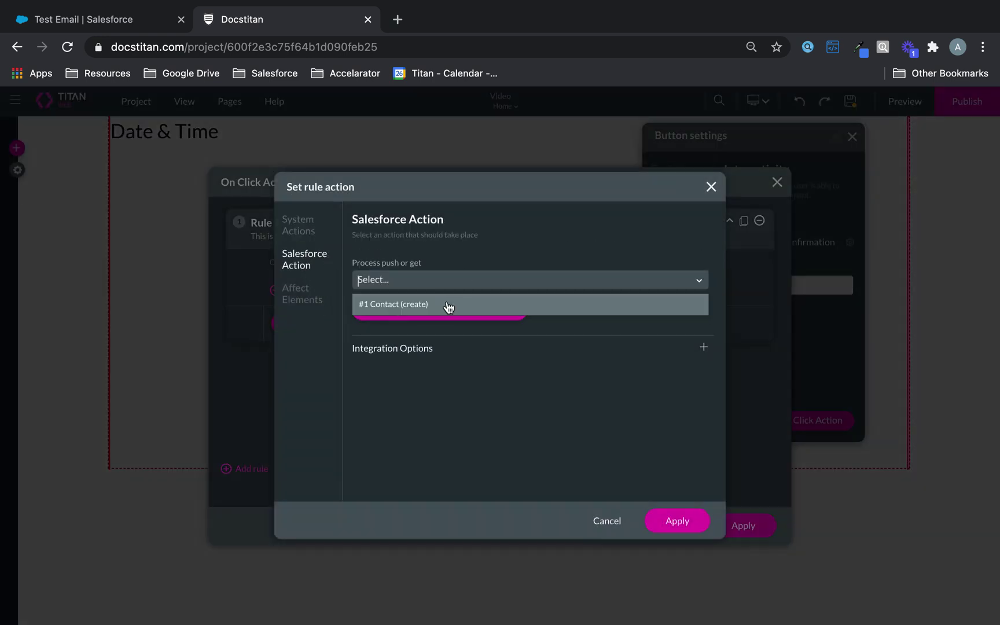
pyautogui.click(449, 308)
pyautogui.click(681, 518)
pyautogui.click(749, 527)
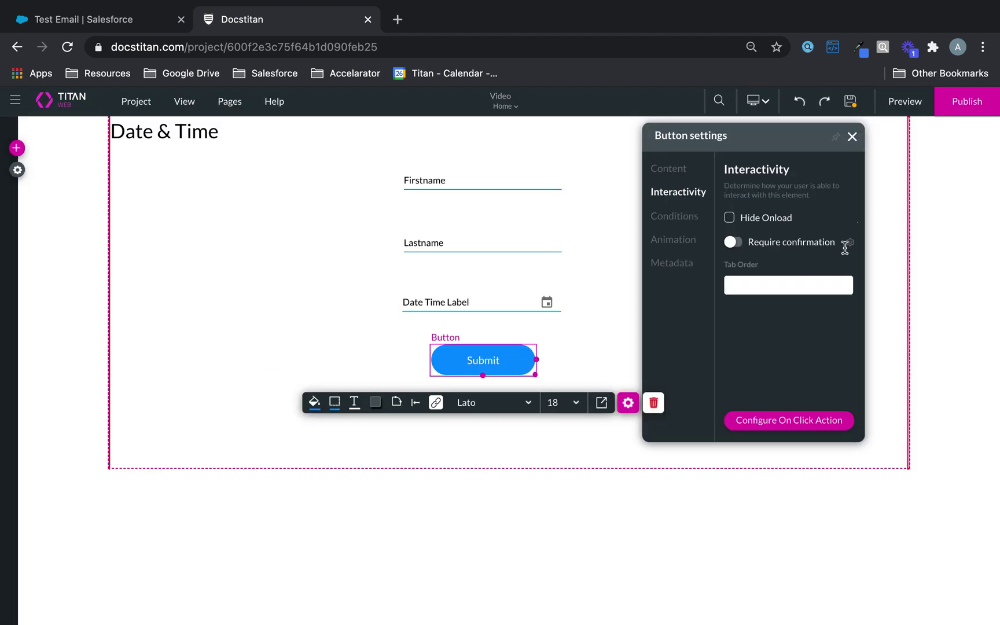
# - Save the project and, in the form's preview, enter Date as the first name and Time Contact as the last name
pyautogui.click(853, 107)
pyautogui.click(895, 112)
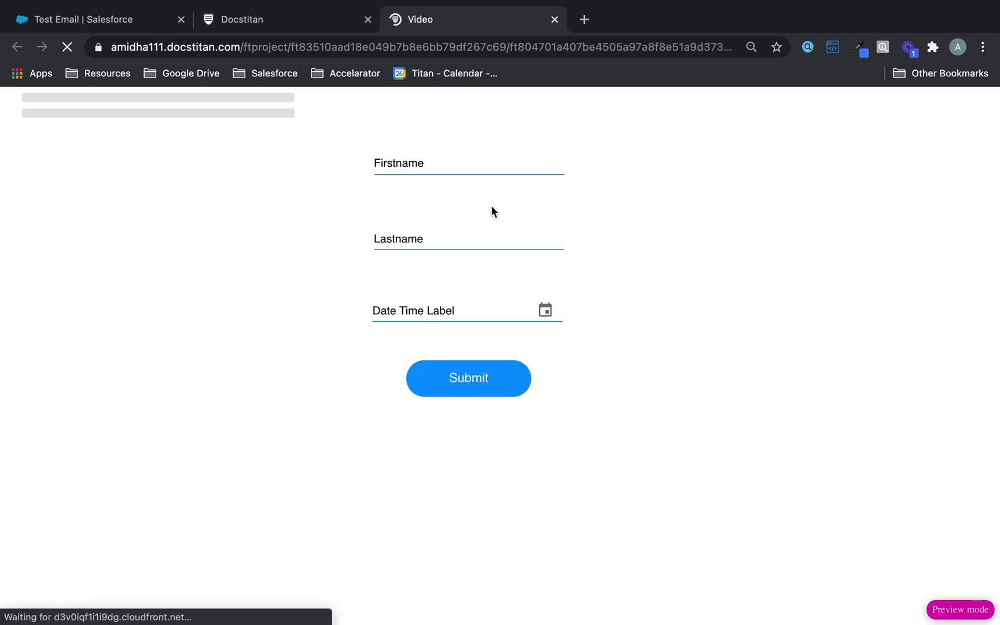
pyautogui.click(444, 161)
pyautogui.write('D')
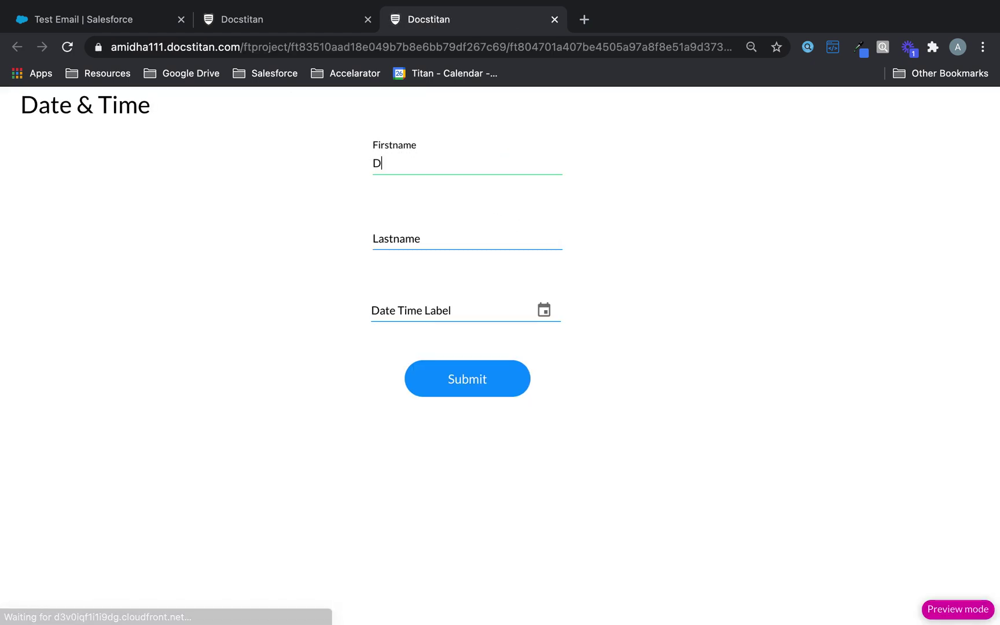
pyautogui.write('ate')
pyautogui.click(445, 238)
pyautogui.write('Time Conta')
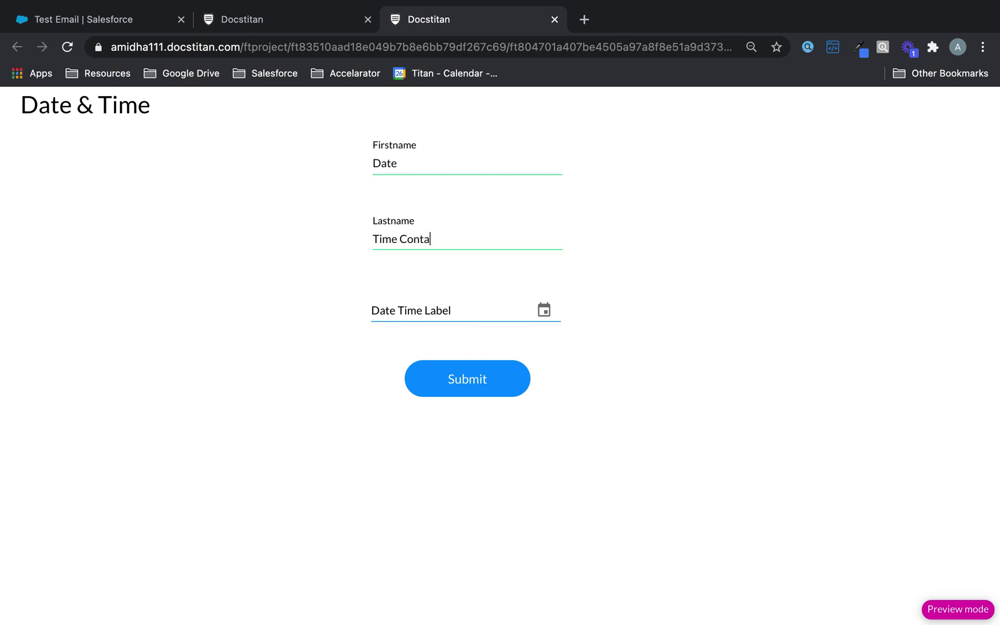
pyautogui.write(' t')
pyautogui.press('BackSpace')
pyautogui.press('BackSpace')
# - Set the form's date and time to 30/01/2021 00:30, and submit the form
pyautogui.click(542, 308)
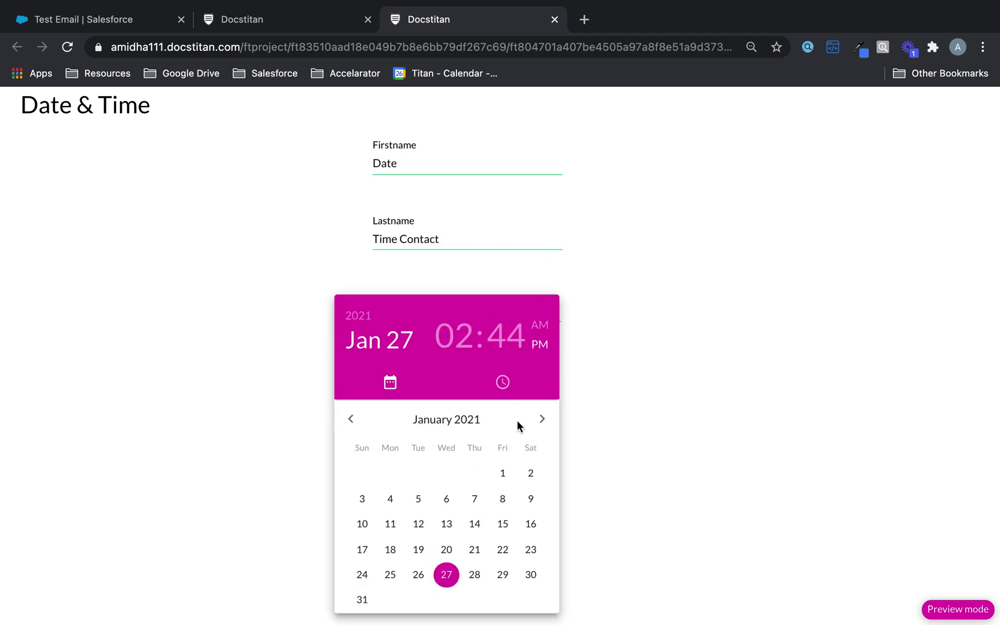
pyautogui.click(543, 420)
pyautogui.click(542, 419)
pyautogui.click(542, 419)
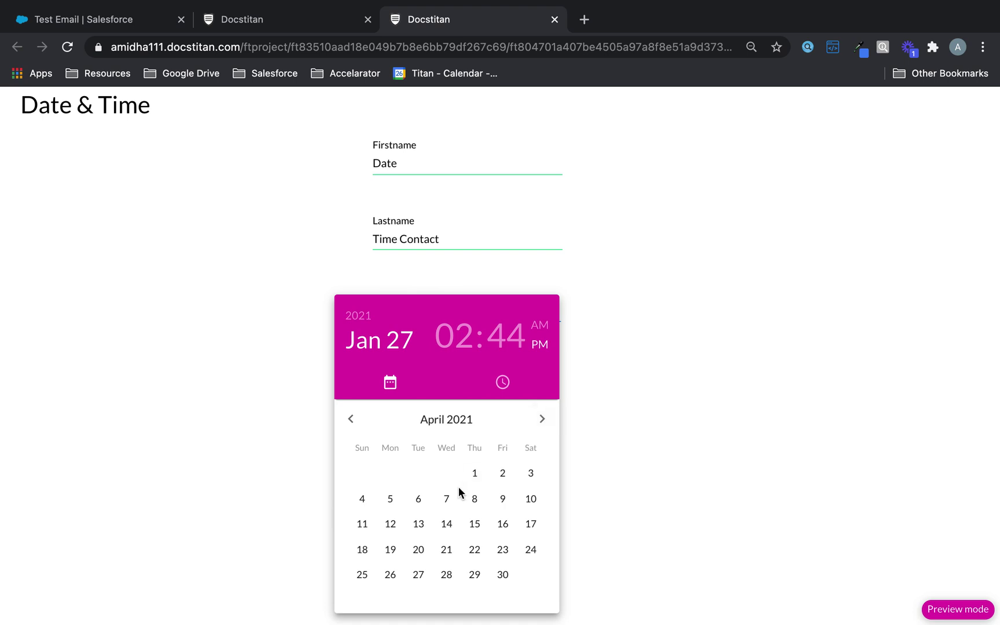
pyautogui.click(504, 336)
pyautogui.click(455, 336)
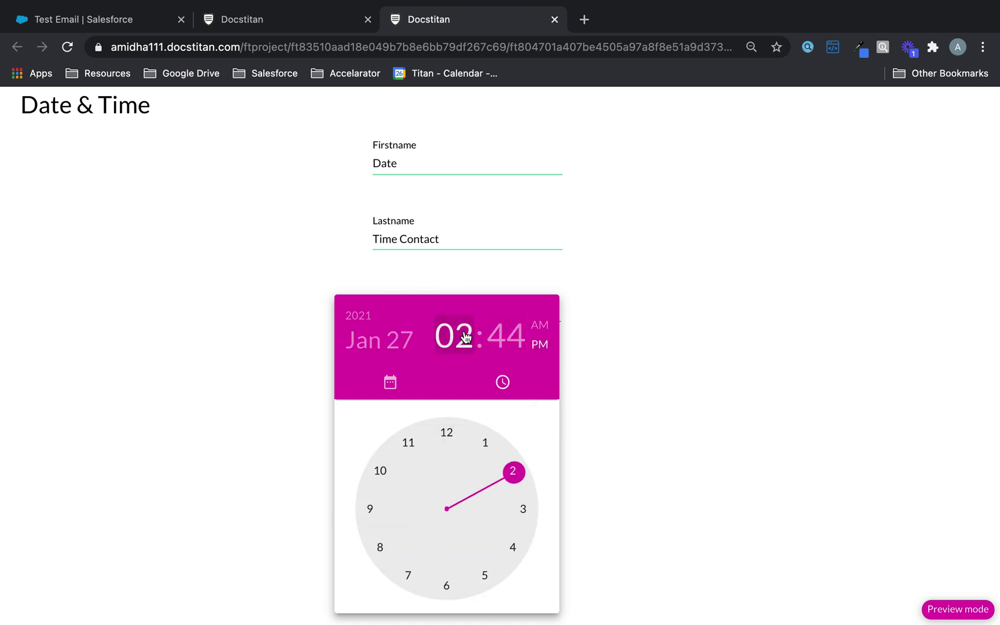
pyautogui.click(452, 432)
pyautogui.click(445, 573)
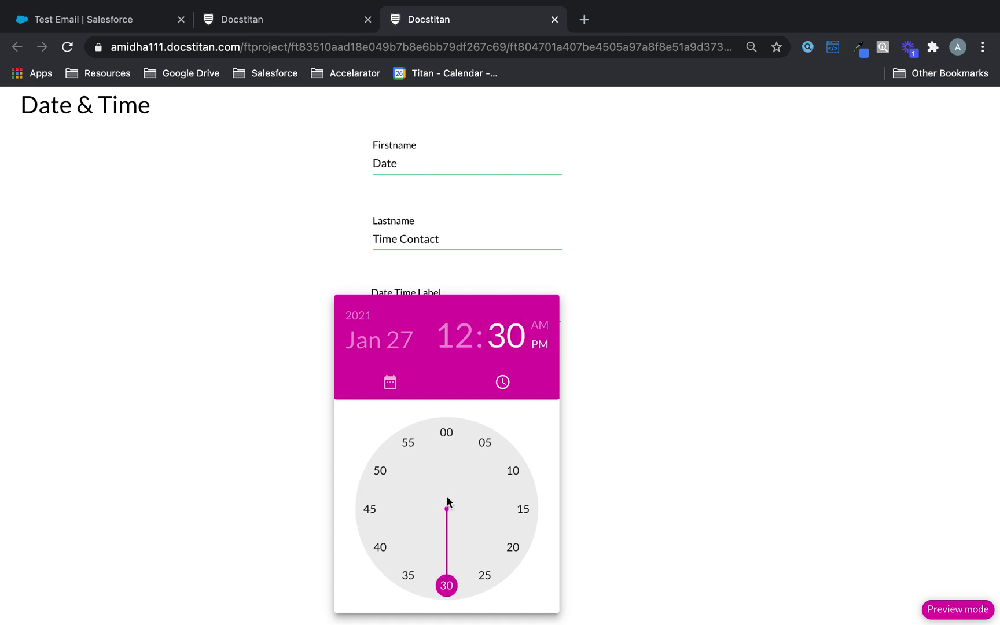
pyautogui.click(540, 326)
pyautogui.click(382, 339)
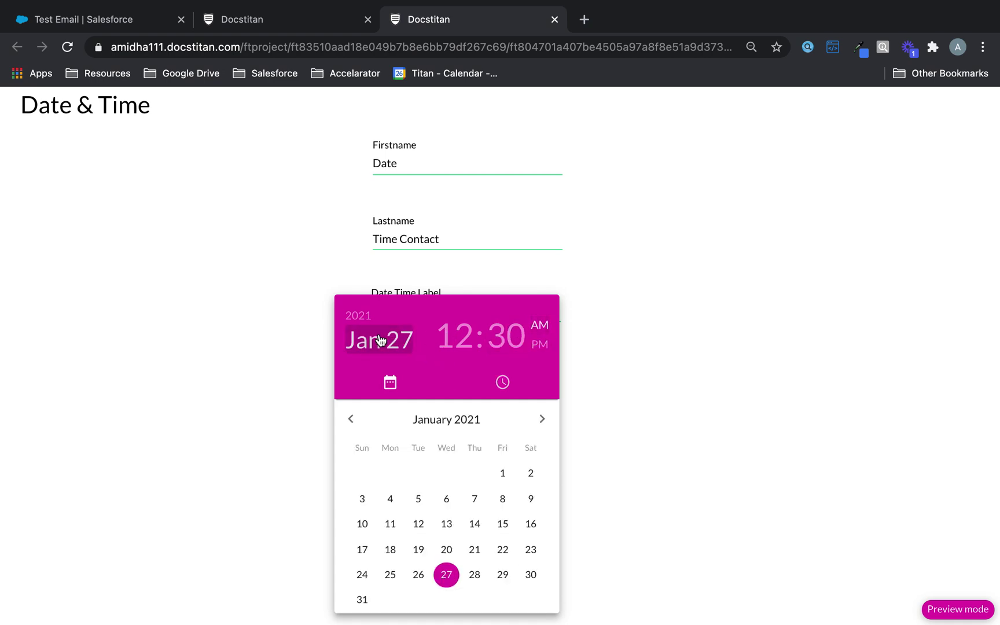
pyautogui.click(530, 576)
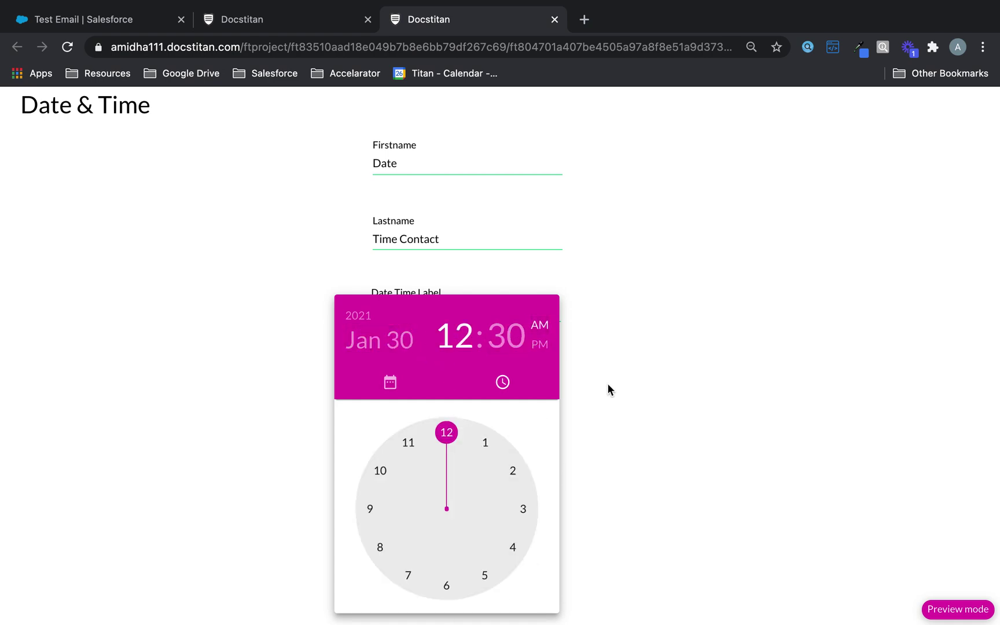
pyautogui.click(592, 401)
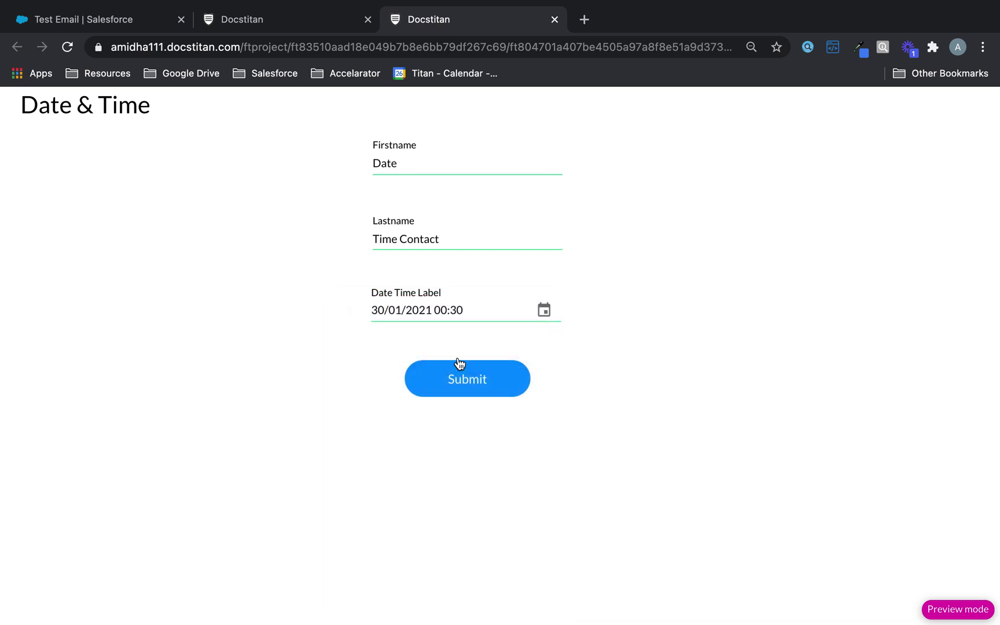
pyautogui.click(515, 387)
# - Check the Date/Time Example value on the new Date Time Contact record in Salesforce, and return to the Titan project editor
pyautogui.click(145, 19)
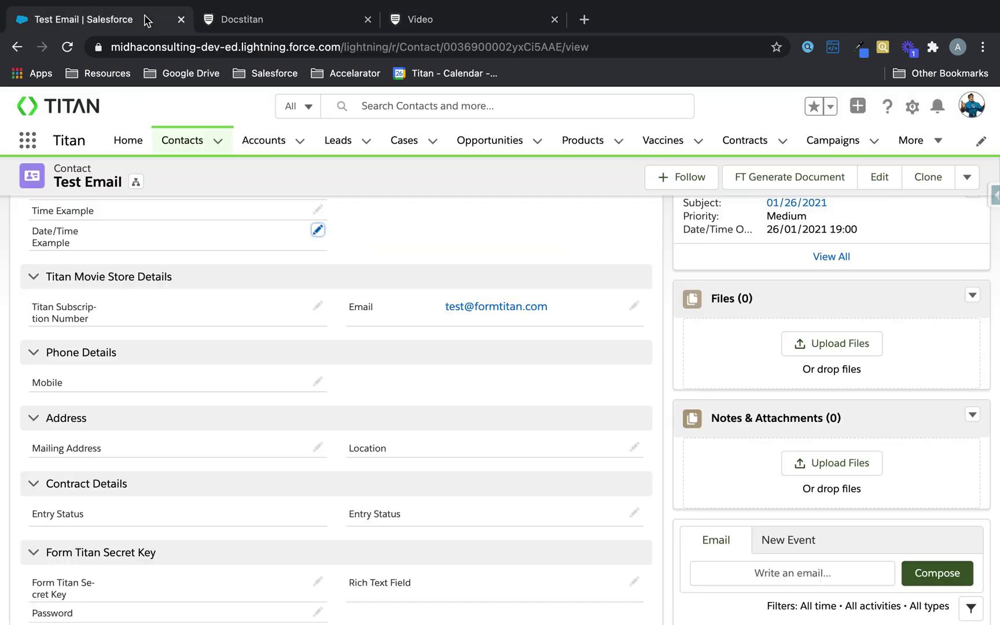
pyautogui.click(187, 142)
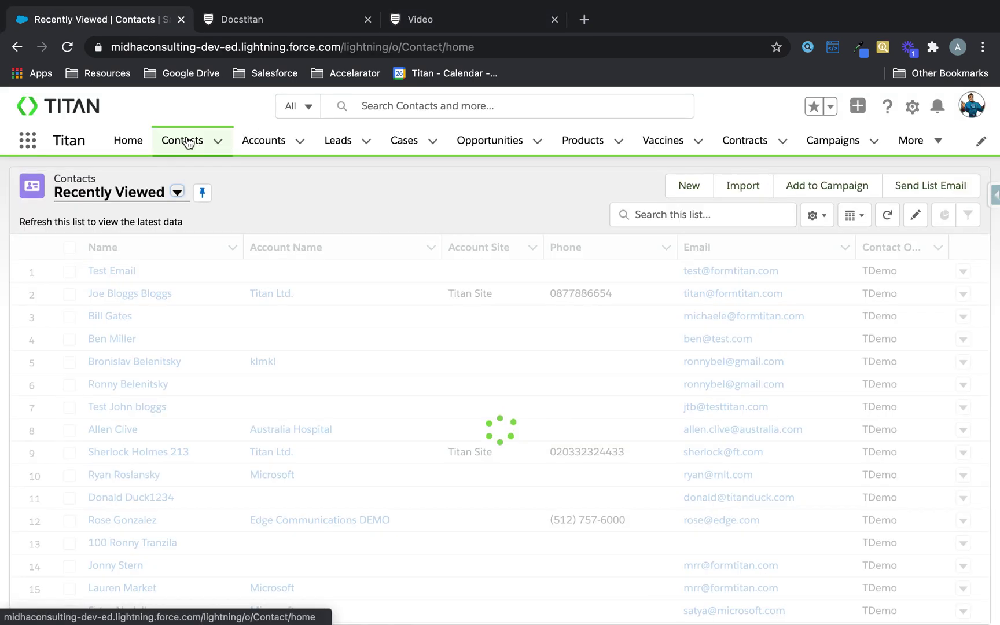
pyautogui.click(141, 271)
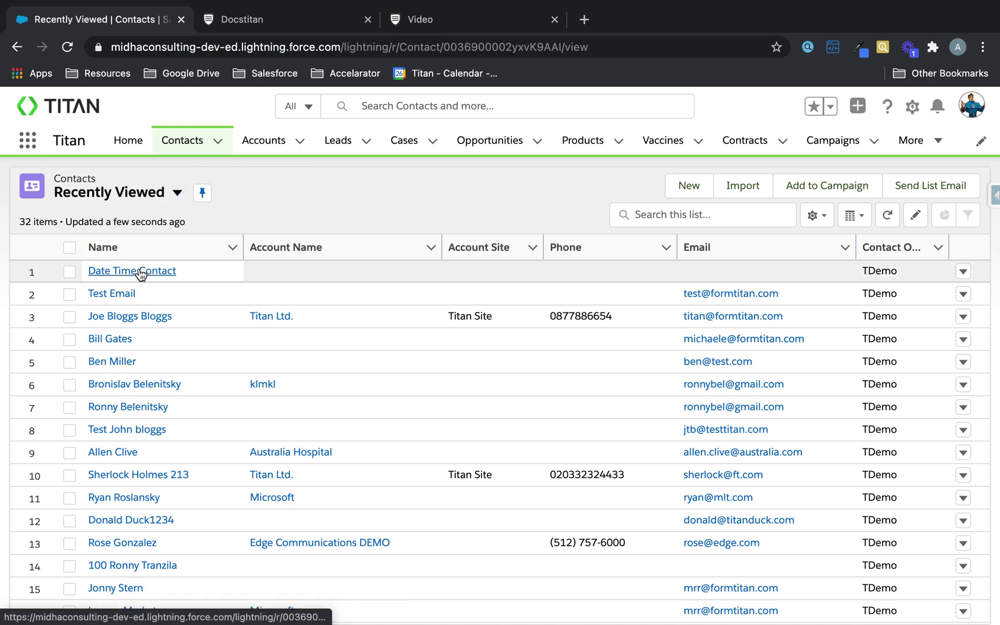
pyautogui.scroll(-2, 164, 357)
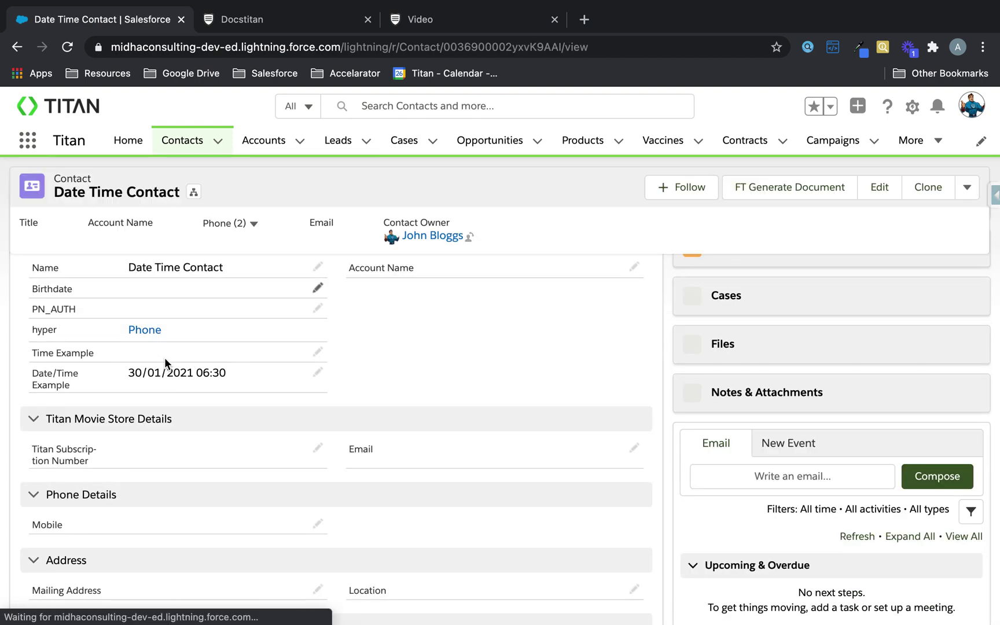
pyautogui.moveTo(128, 373); pyautogui.dragTo(232, 378)
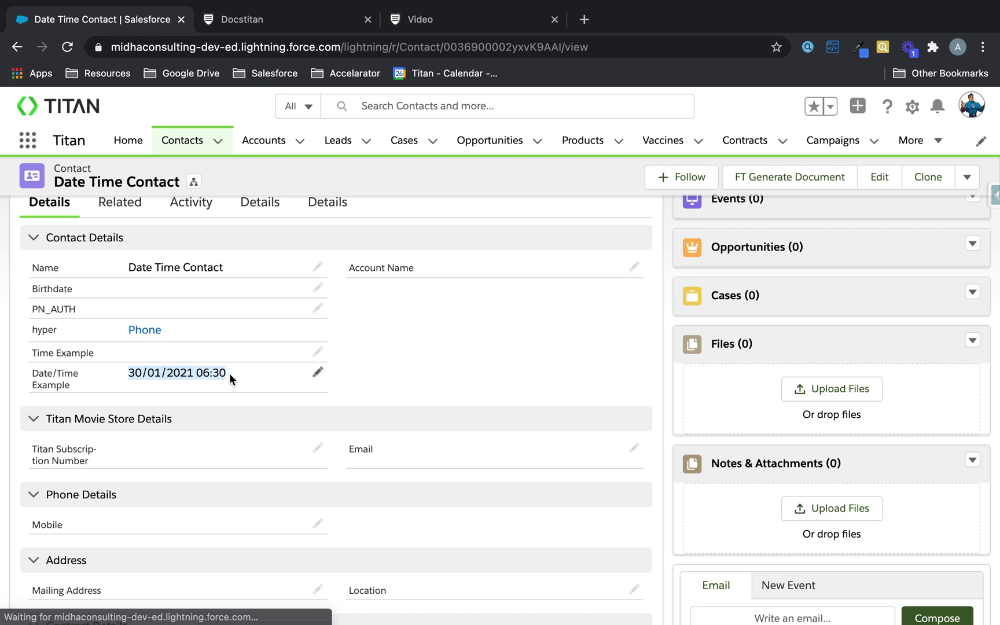
pyautogui.click(441, 374)
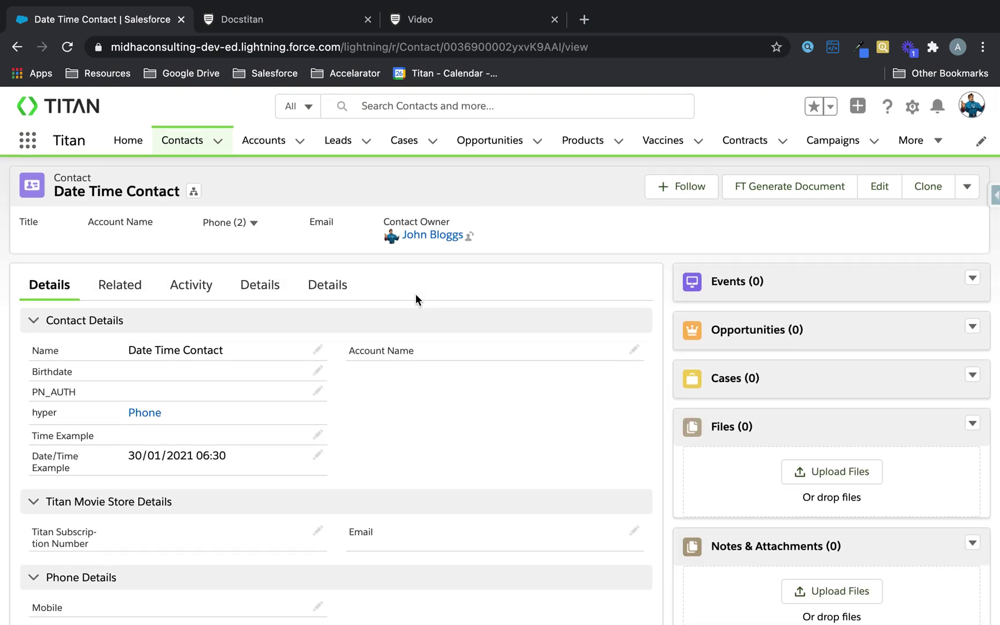
pyautogui.click(967, 188)
pyautogui.click(316, 23)
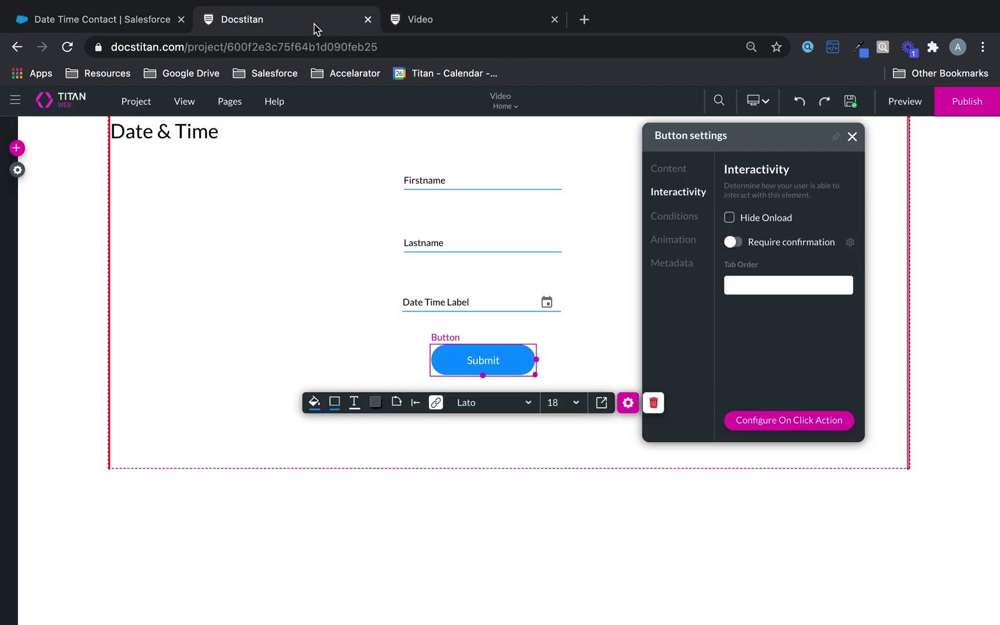